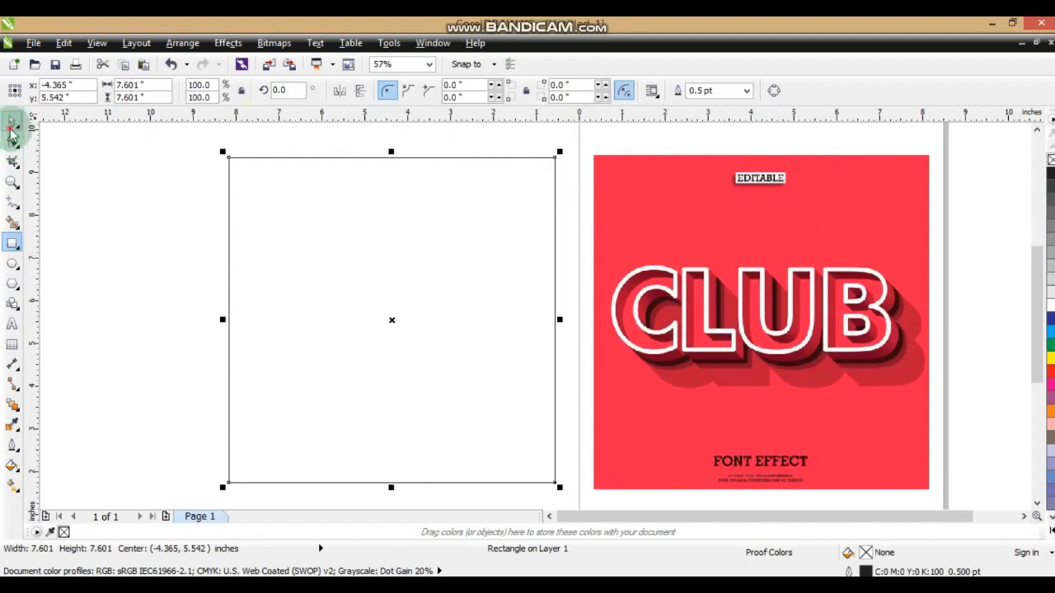
Fill the square with teal (C60 M0 Y20 K0), shift it slightly and remove its outline.
left_click(1050, 530)
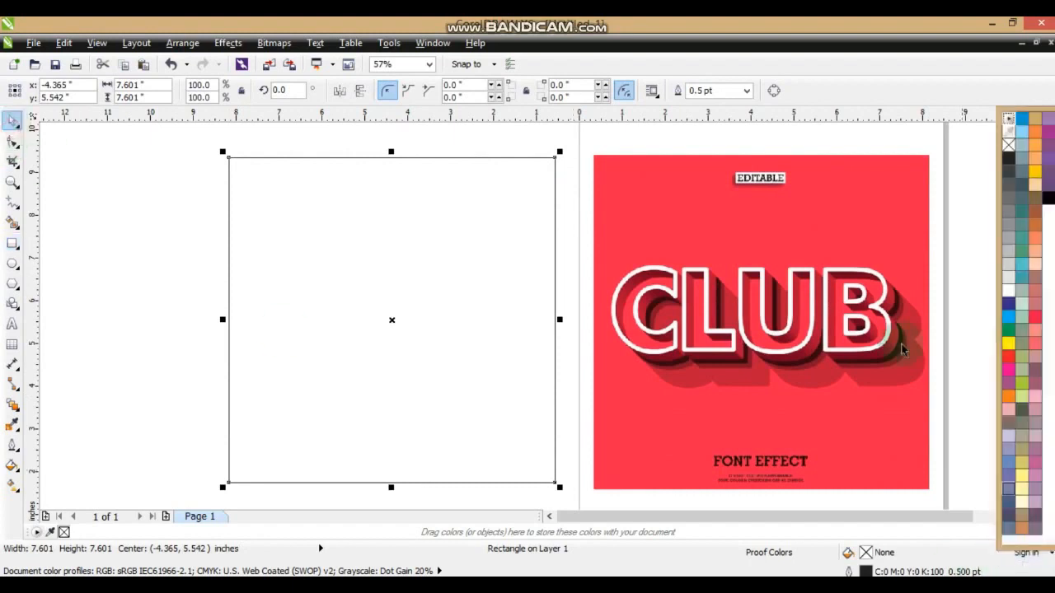
left_click(1022, 268)
left_click_drag(323, 400, 329, 405)
right_click(1050, 160)
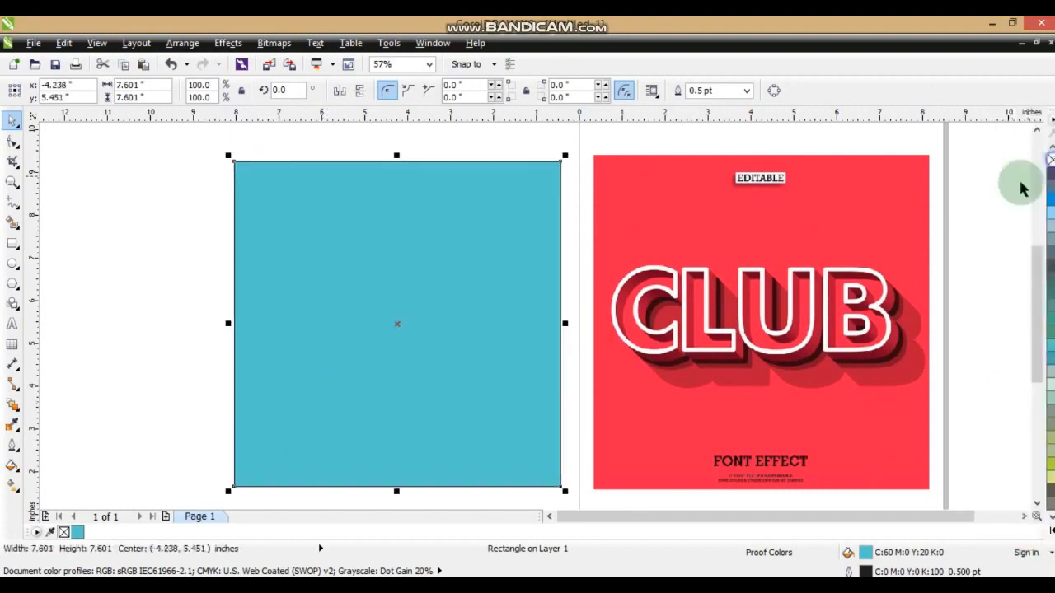
left_click(967, 253)
left_click(972, 424)
Add the artistic text "CLUB" on the teal square.
left_click(12, 182)
left_click_drag(223, 221, 750, 396)
left_click_drag(926, 411, 921, 412)
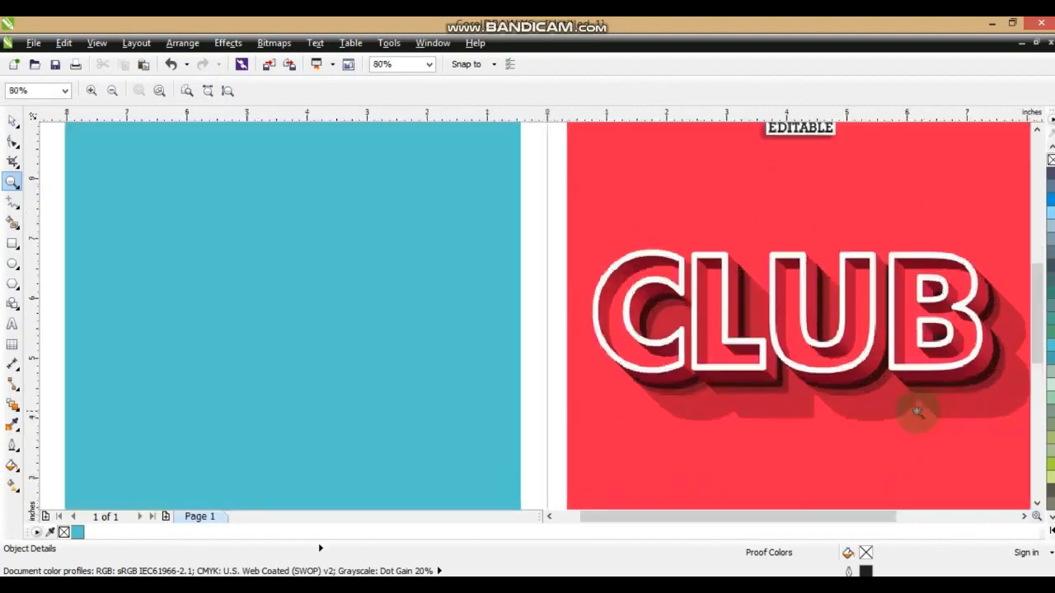
left_click(13, 326)
left_click(155, 321)
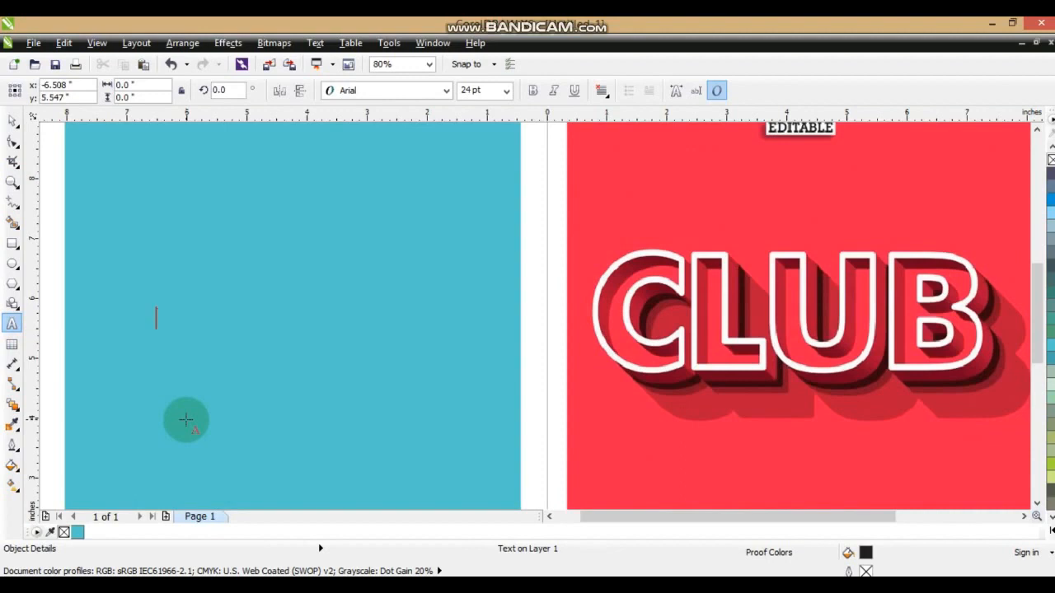
type("CLUB")
left_click(12, 121)
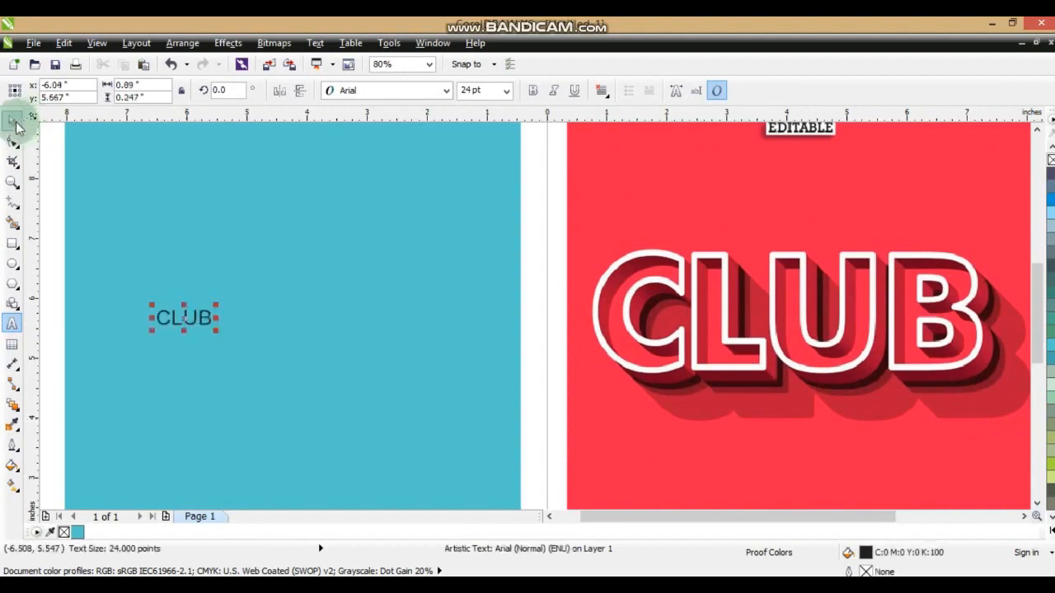
Set the CLUB text in Zurich BdXCn BT and enlarge it to about 196 pt.
left_click(447, 91)
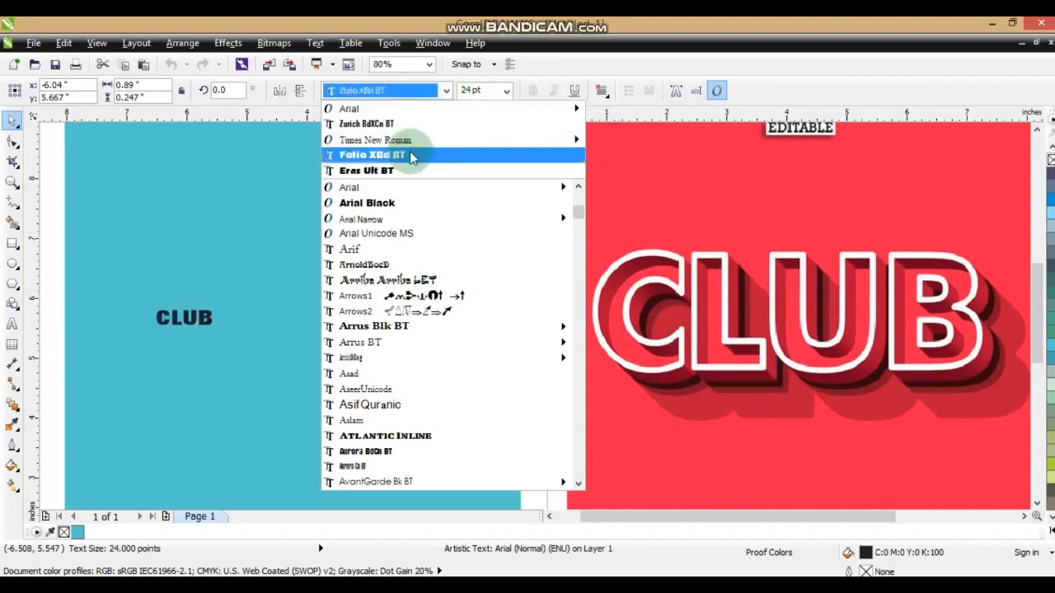
mouse_move(412, 142)
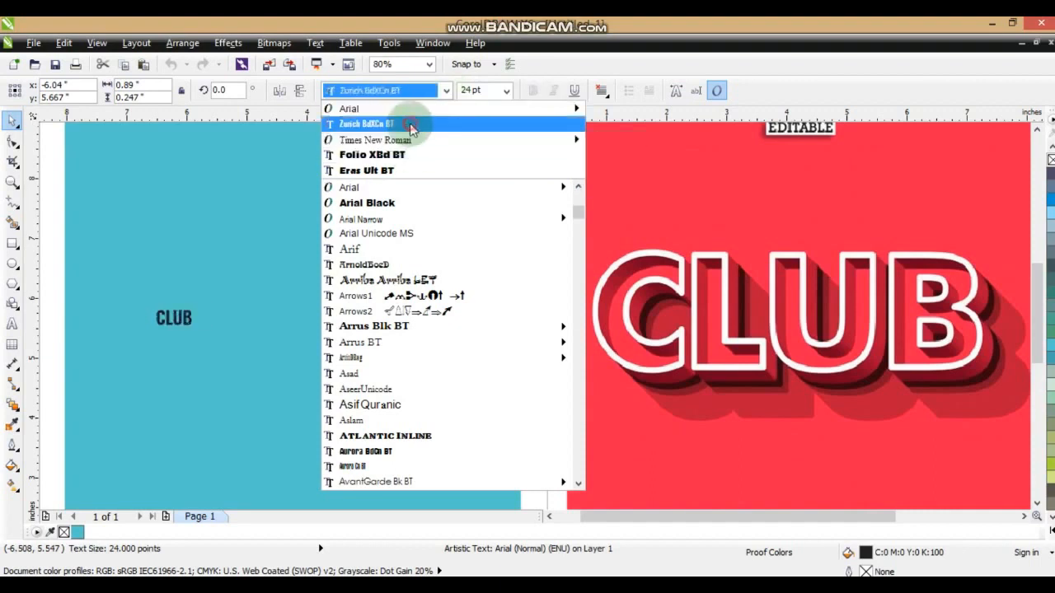
left_click(412, 126)
left_click_drag(199, 305, 344, 241)
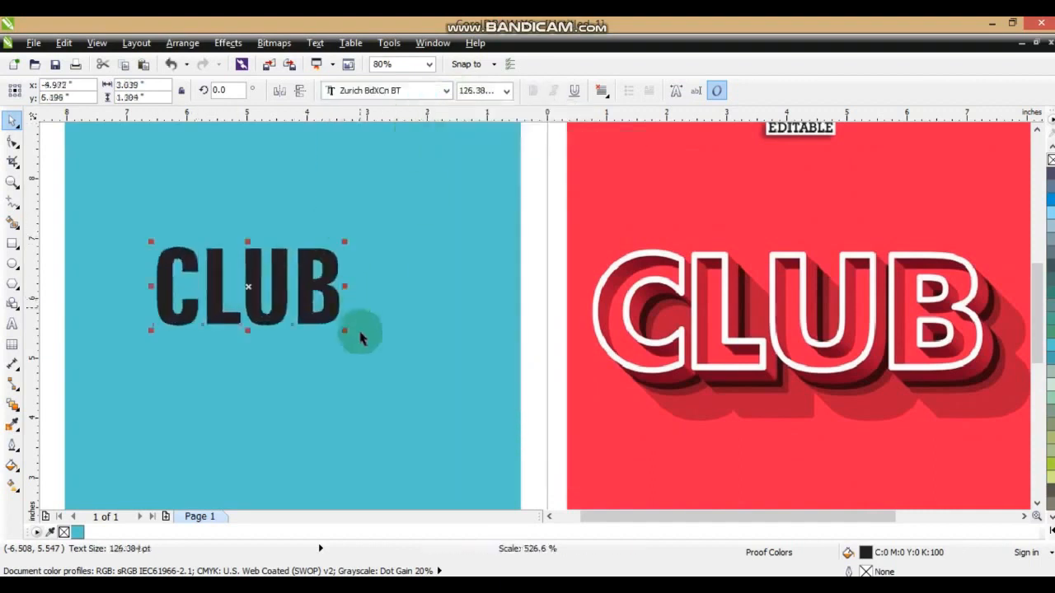
left_click_drag(346, 330, 394, 360)
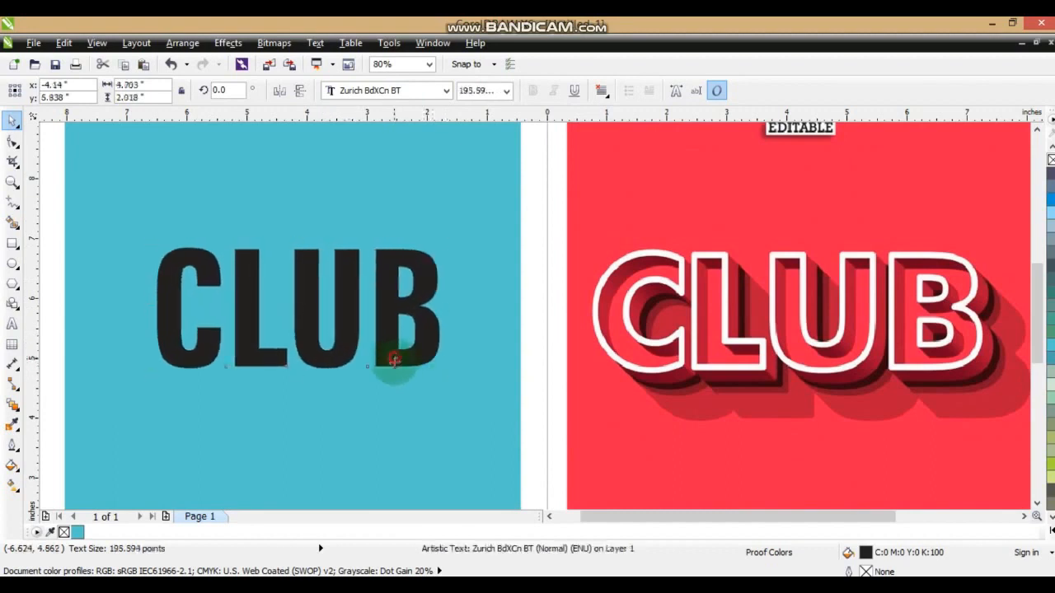
Change the CLUB text's font to Arial Black and fit it within the teal square at about 159 pt.
left_click(370, 91)
type("arial bl")
key("Return")
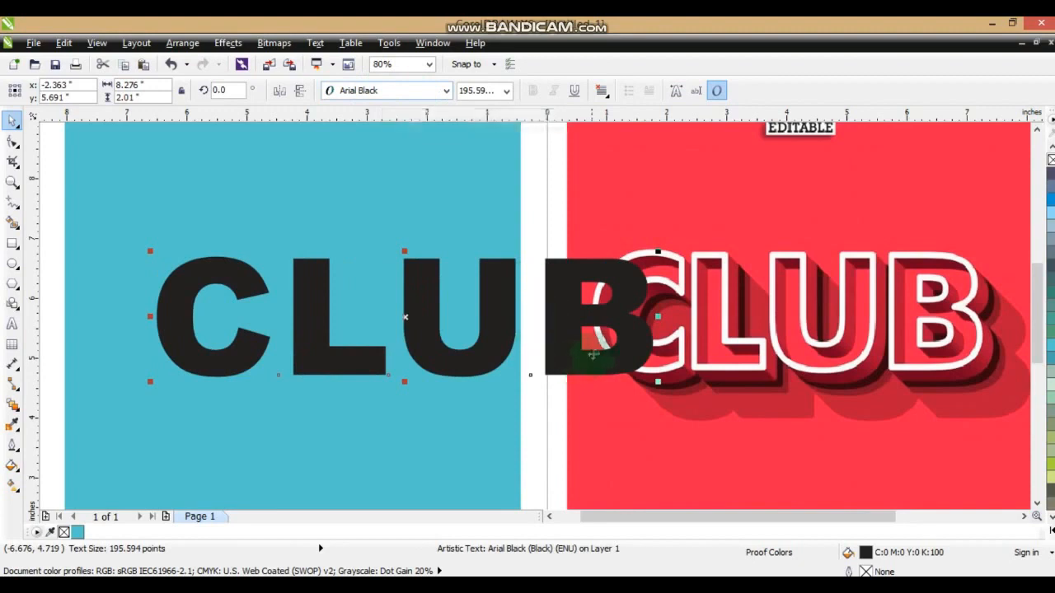
left_click_drag(614, 346, 495, 346)
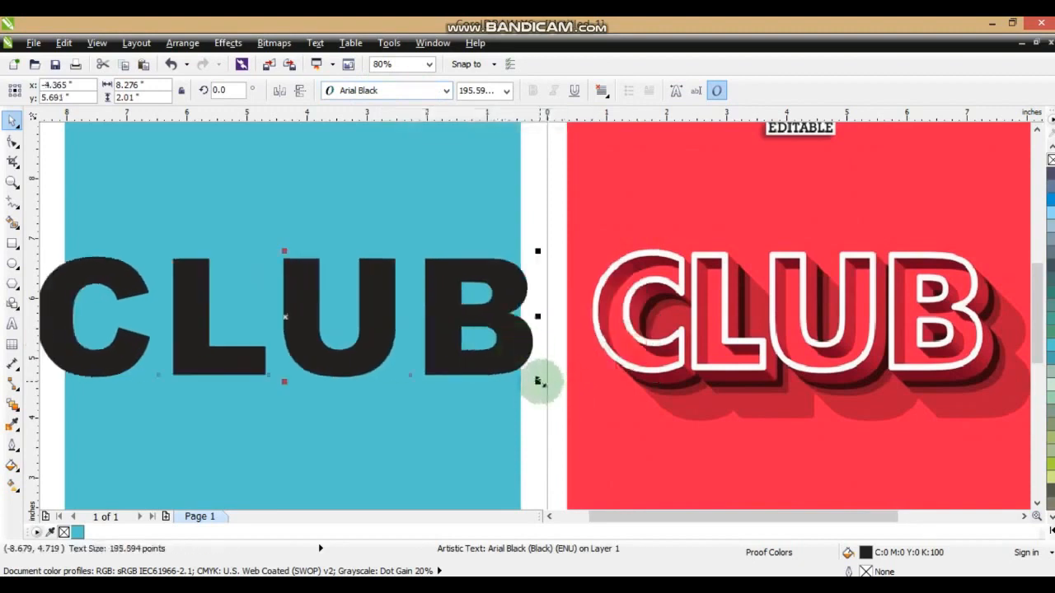
left_click_drag(537, 382, 493, 373)
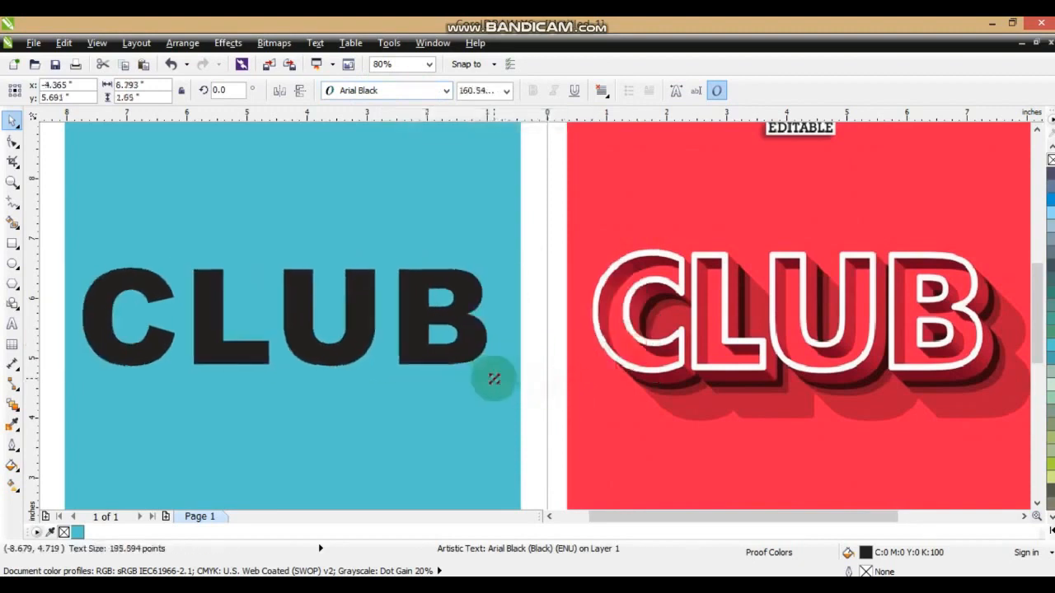
Tighten the letter spacing of the CLUB text to a width of about 6.02 inches.
left_click(13, 144)
left_click_drag(493, 373, 445, 372)
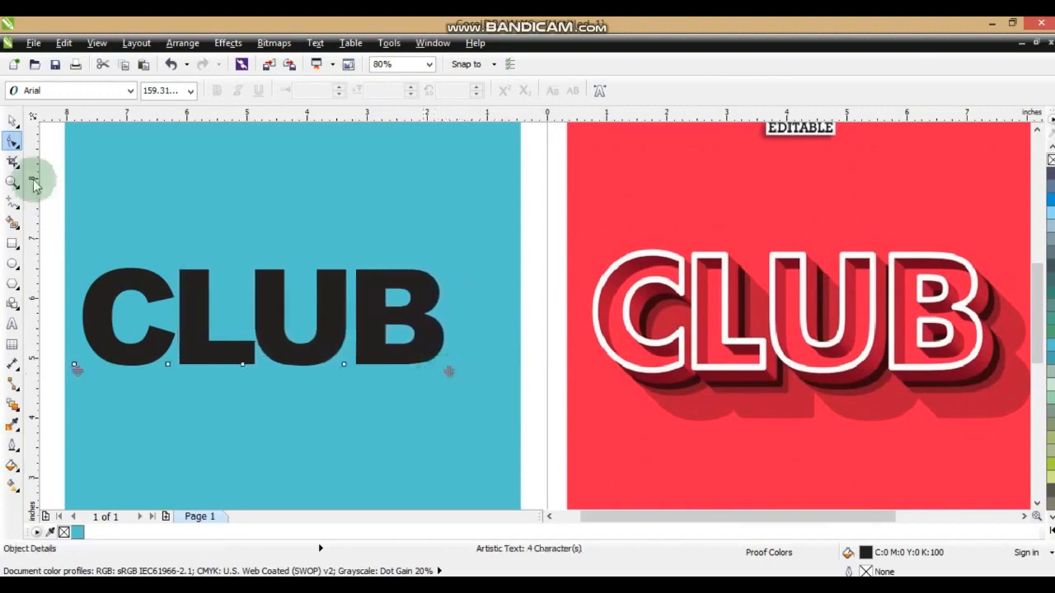
left_click(12, 121)
Reposition the CLUB text on the square and stretch it vertically to about 2.05 inches high.
left_click_drag(331, 336, 362, 331)
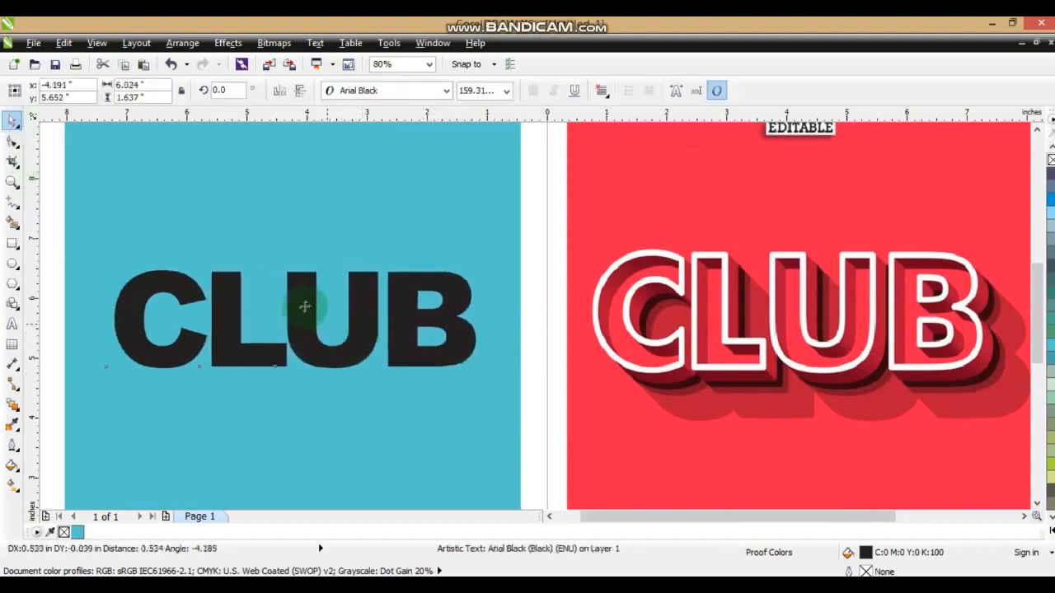
left_click_drag(291, 264, 292, 248)
left_click_drag(294, 370, 318, 381)
Move the teal square and its text together so they sit directly beside the red reference image.
left_click(549, 517)
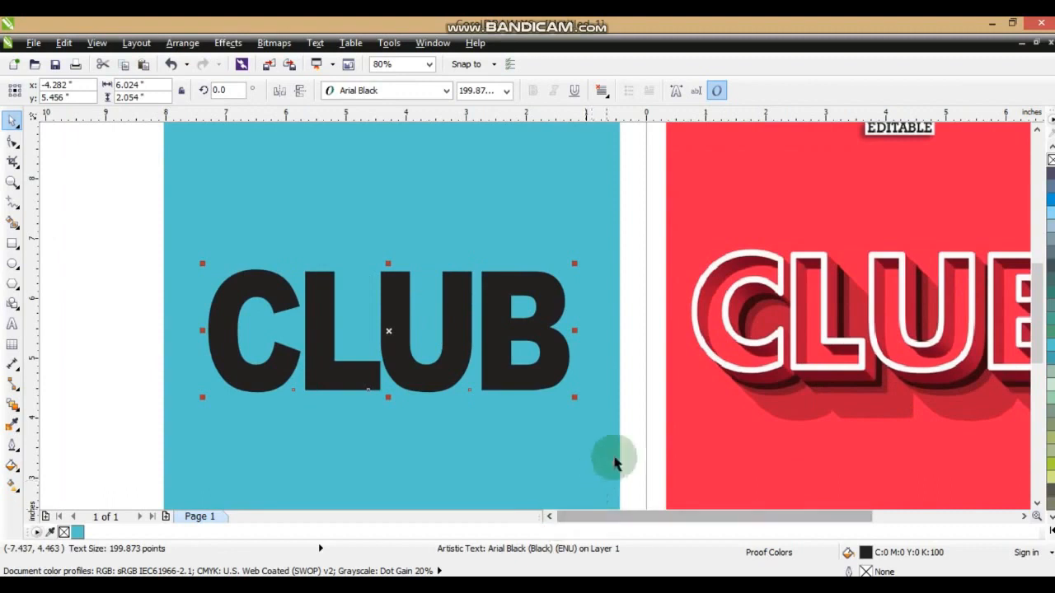
left_click(600, 392, "shift")
left_click_drag(604, 449, 629, 436)
scroll(565, 412, "down", 2)
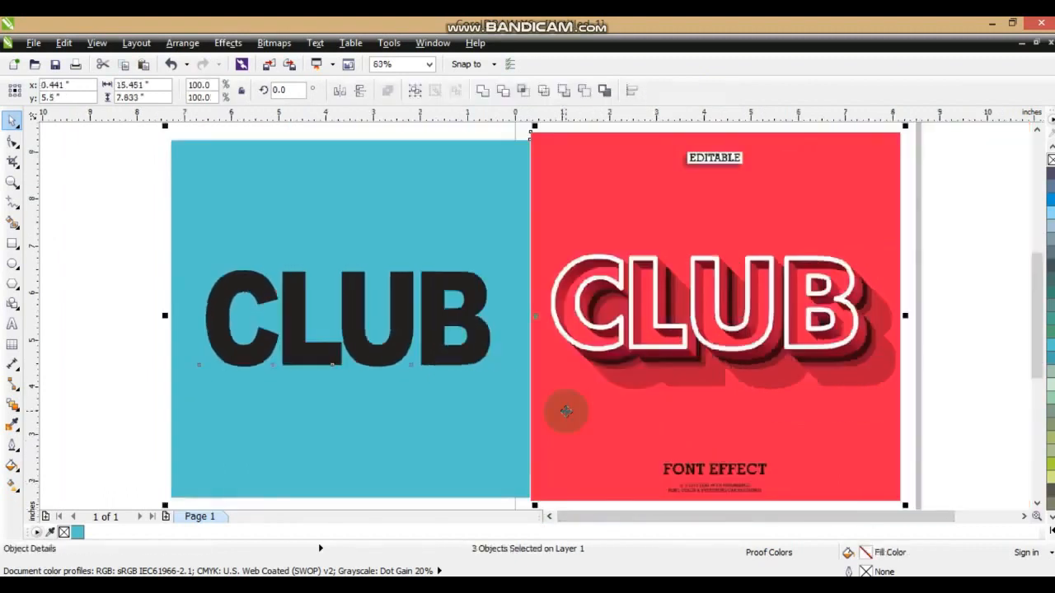
key("Escape")
Convert the CLUB text to curves.
left_click(444, 350)
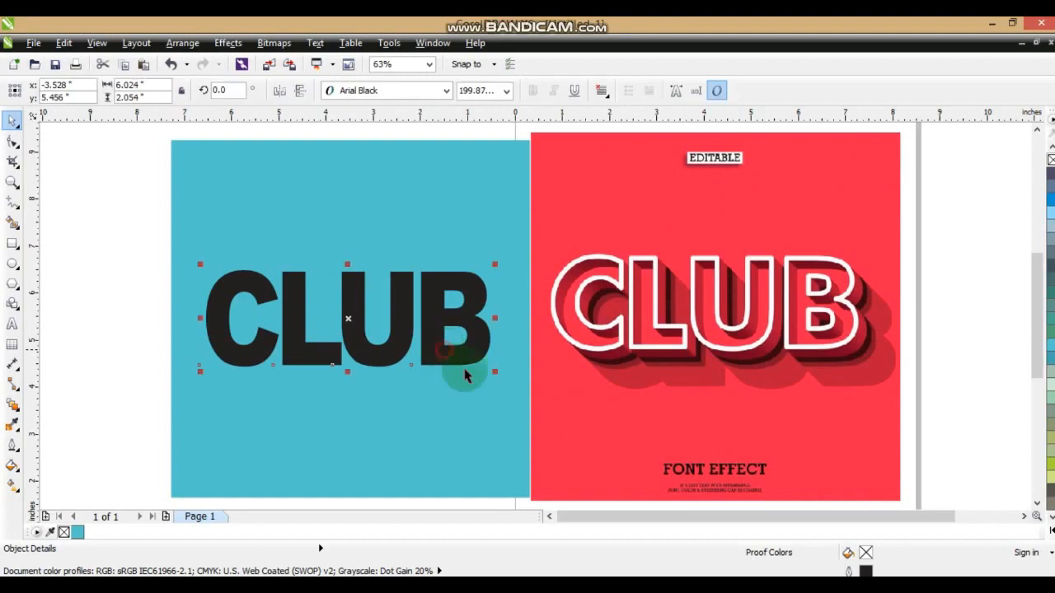
left_click(183, 43)
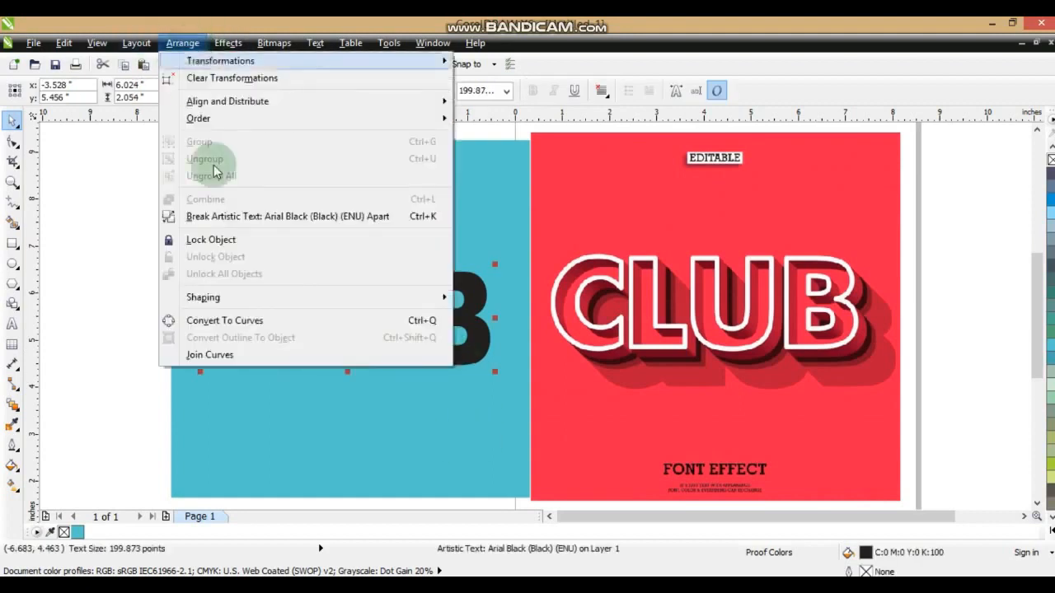
left_click(223, 327)
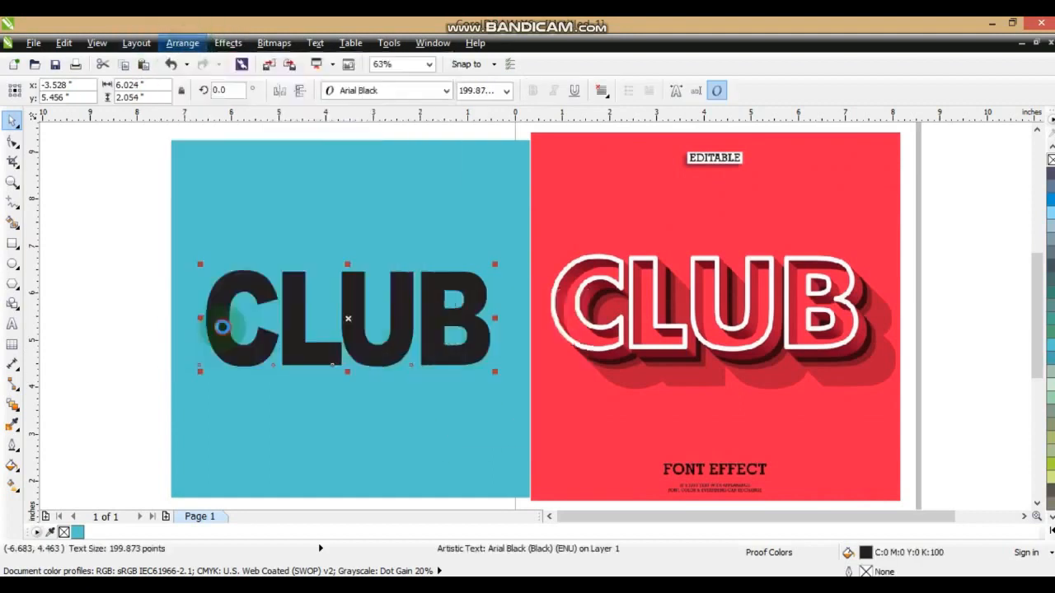
left_click(150, 313)
Give the CLUB curves a 10 pt outline behind the fill, with sharp corners and flat line caps.
left_click(13, 181)
left_click_drag(165, 224, 918, 411)
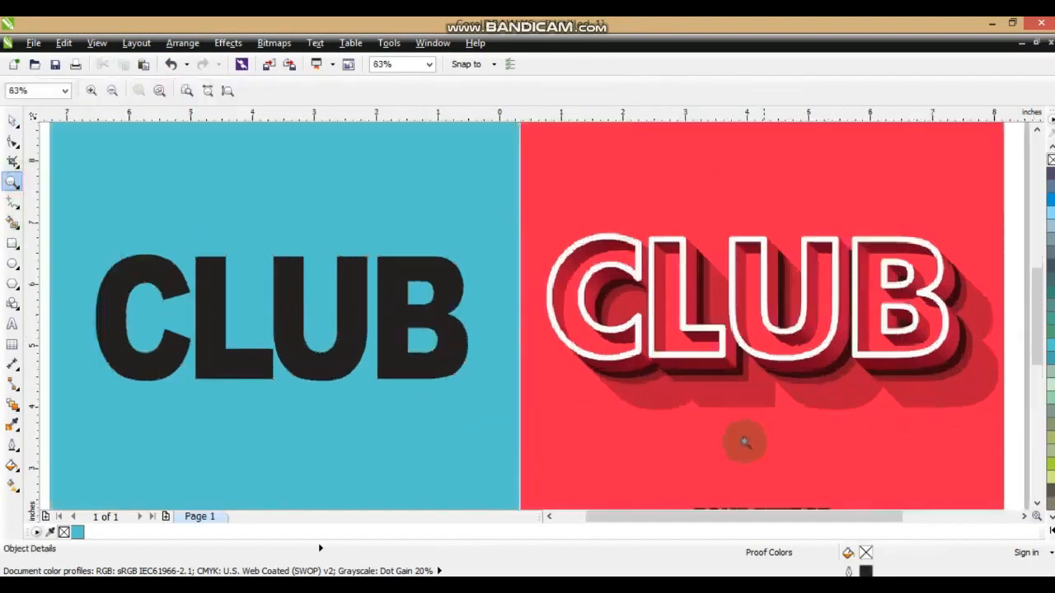
left_click(12, 122)
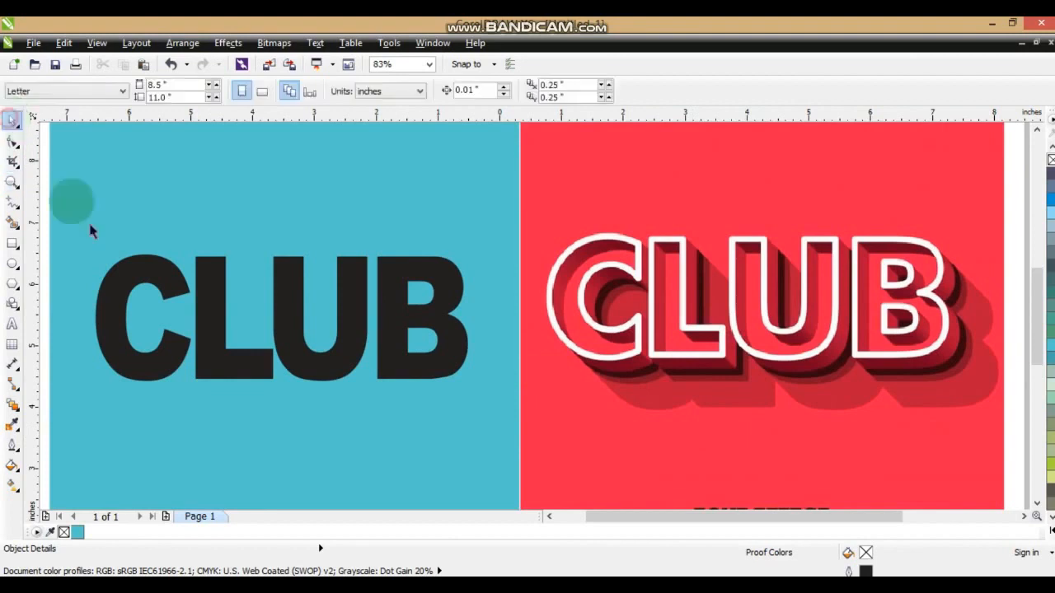
left_click(218, 273)
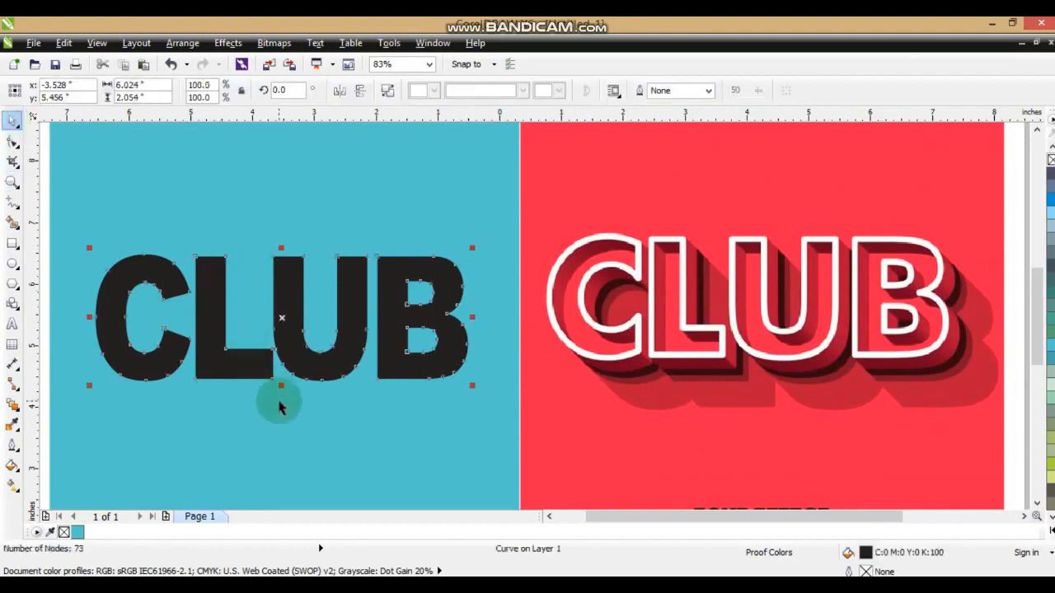
left_click(12, 444)
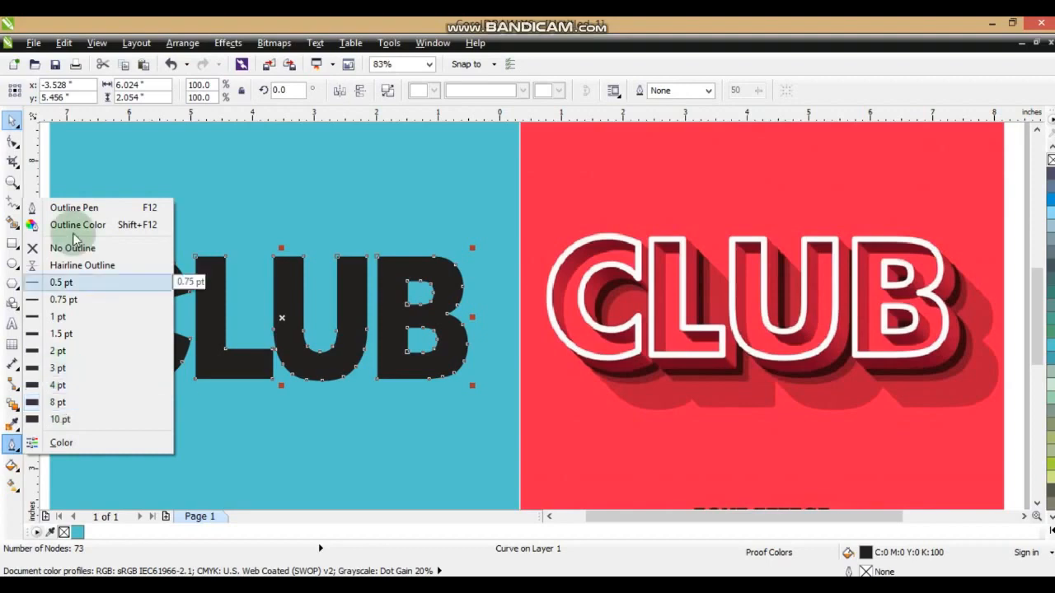
left_click(74, 209)
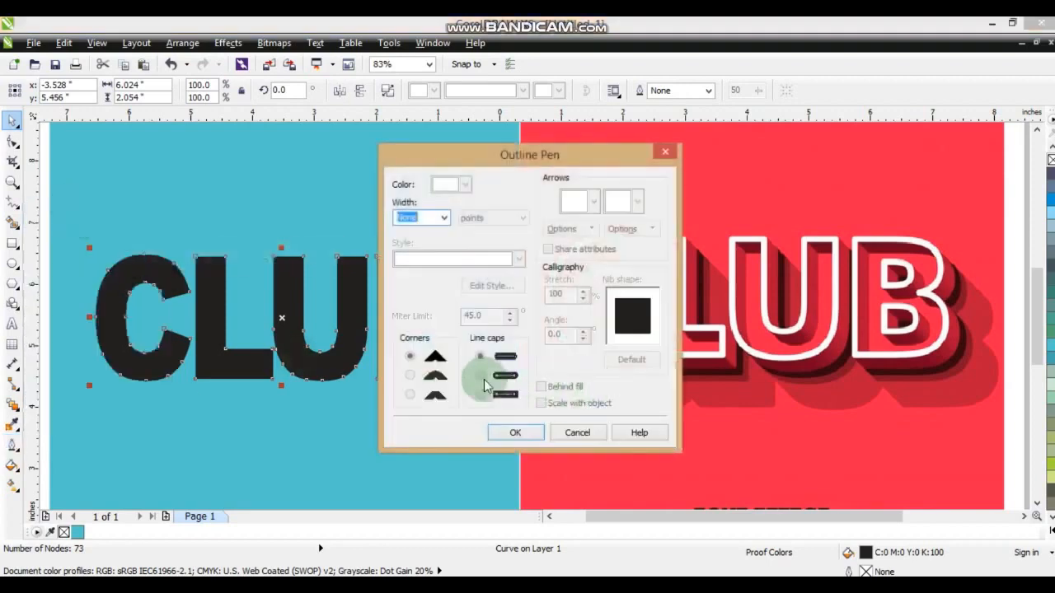
left_click(442, 217)
left_click(415, 341)
left_click(411, 375)
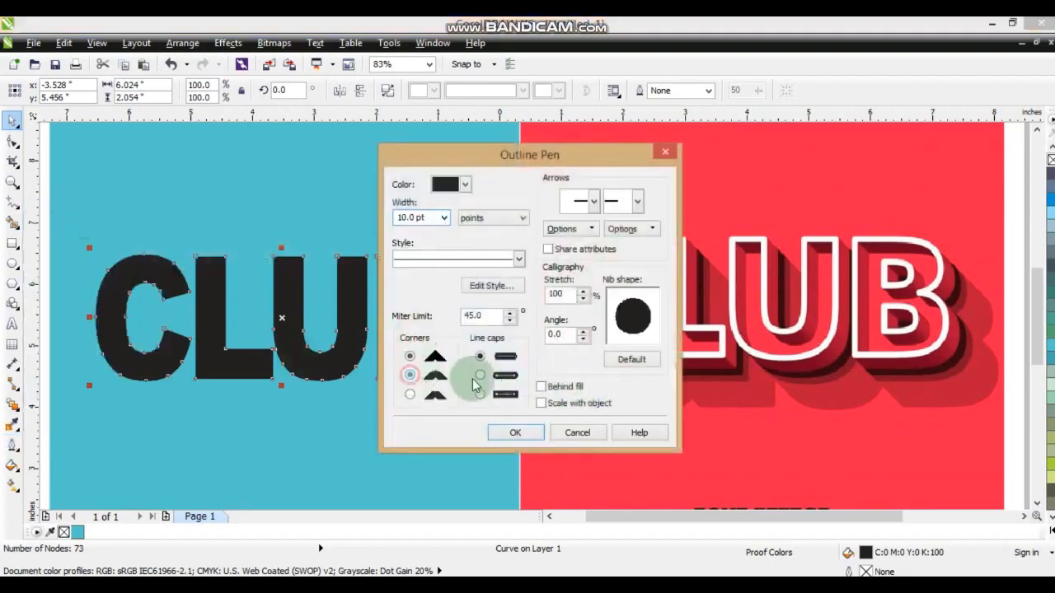
left_click(483, 375)
left_click(422, 357)
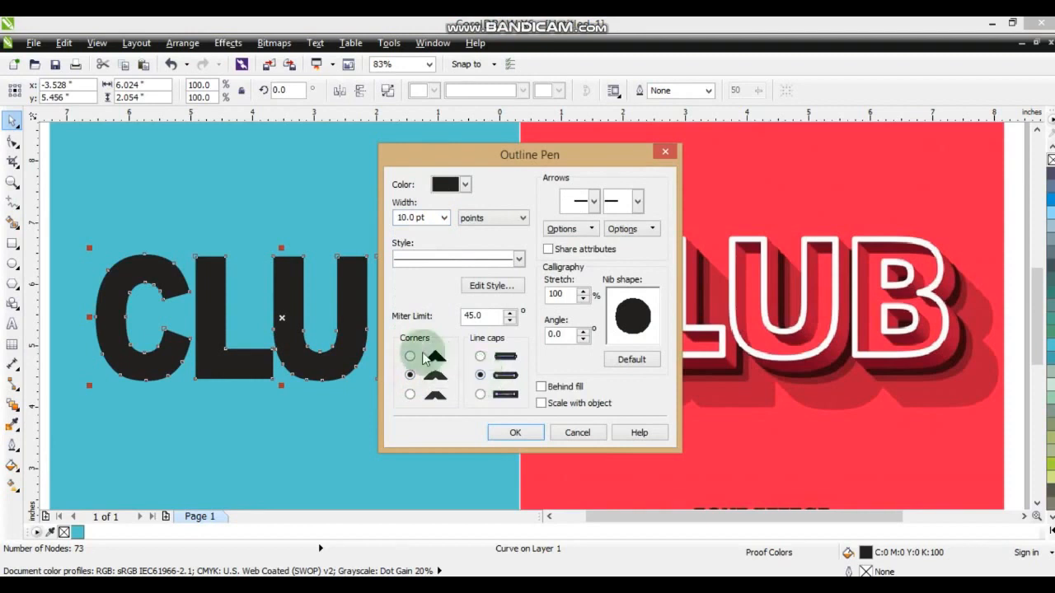
left_click(480, 356)
left_click(541, 386)
left_click(528, 435)
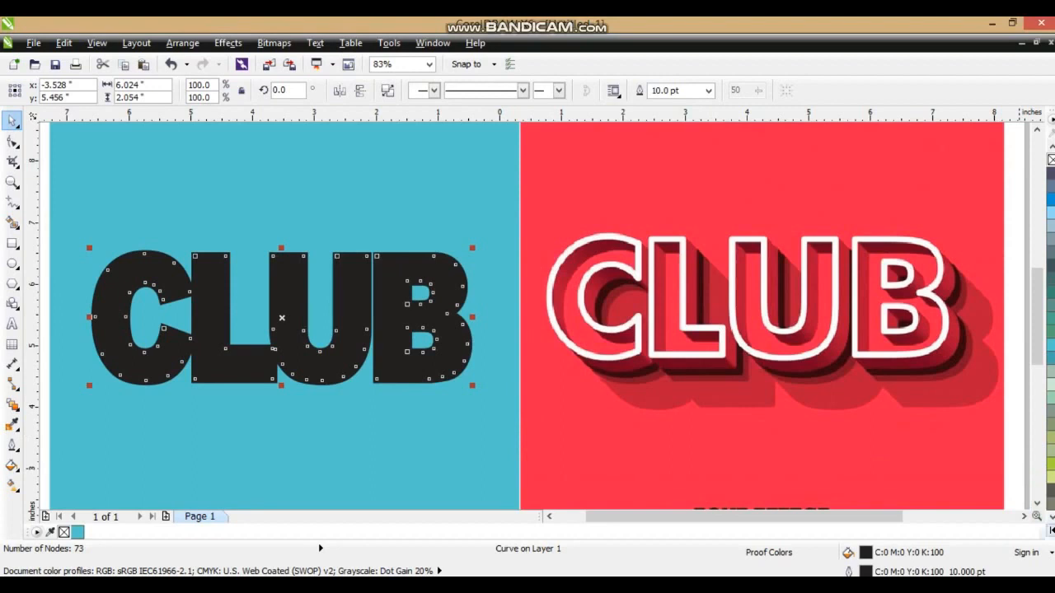
Color the CLUB outline white and convert the outline to an object.
left_click(1051, 529)
right_click(1008, 295)
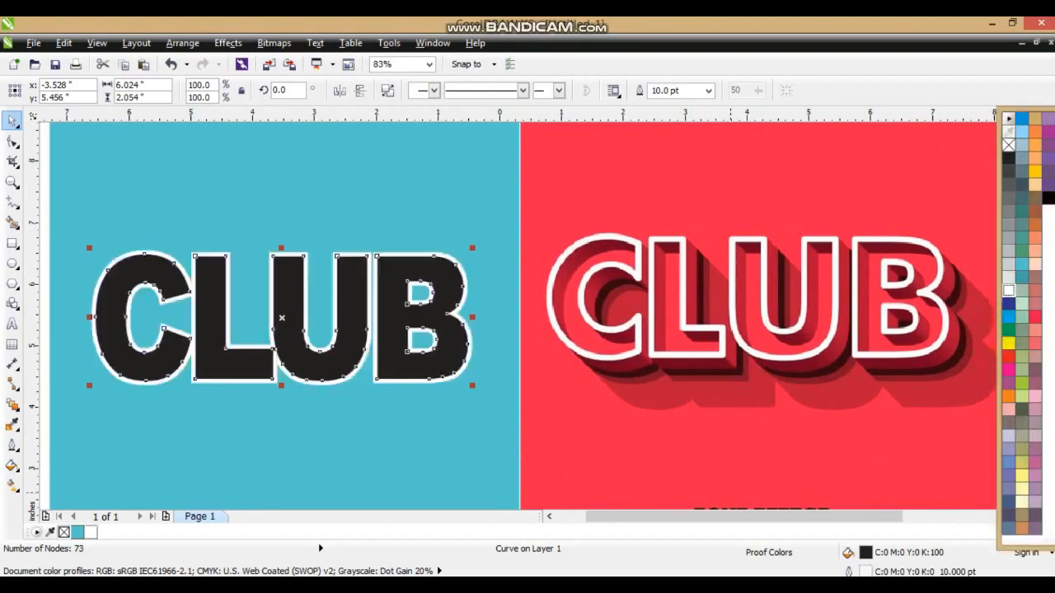
left_click(175, 48)
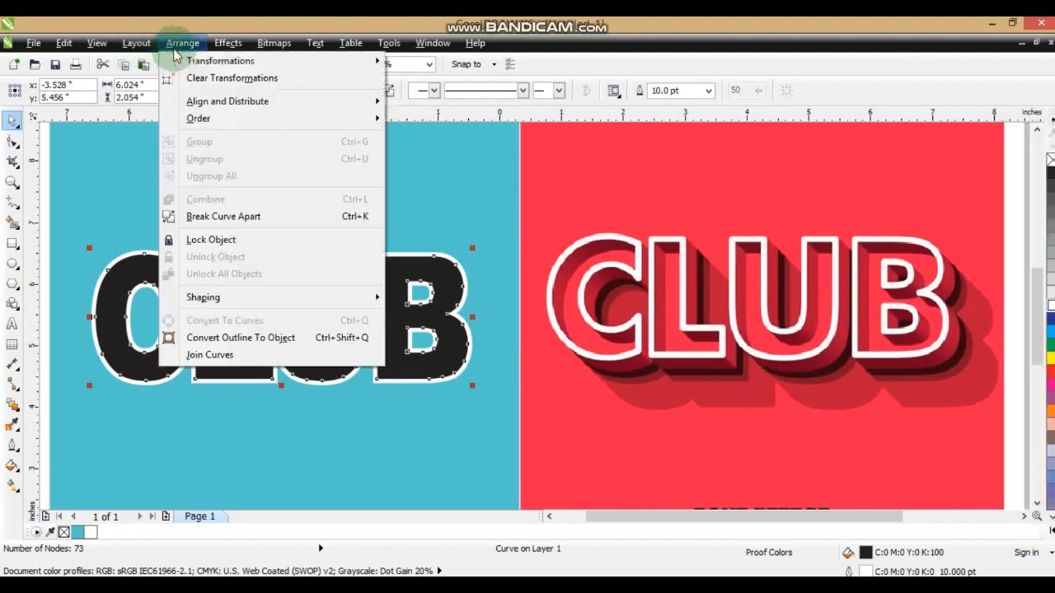
left_click(214, 337)
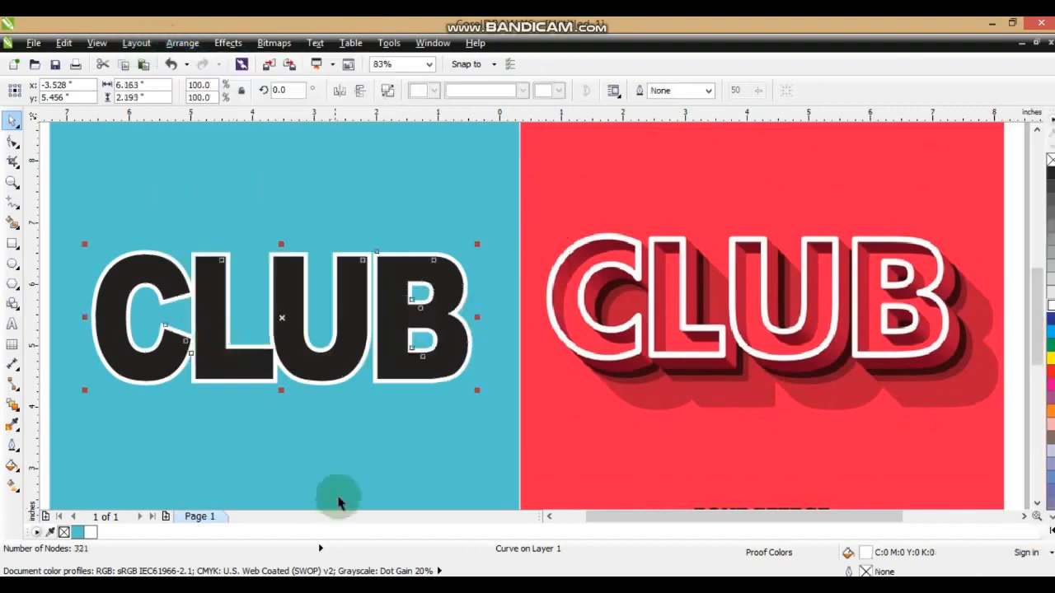
Delete the black CLUB letter shapes, keeping the white outline object.
left_click(466, 151)
left_click_drag(444, 286, 425, 447)
key("Delete")
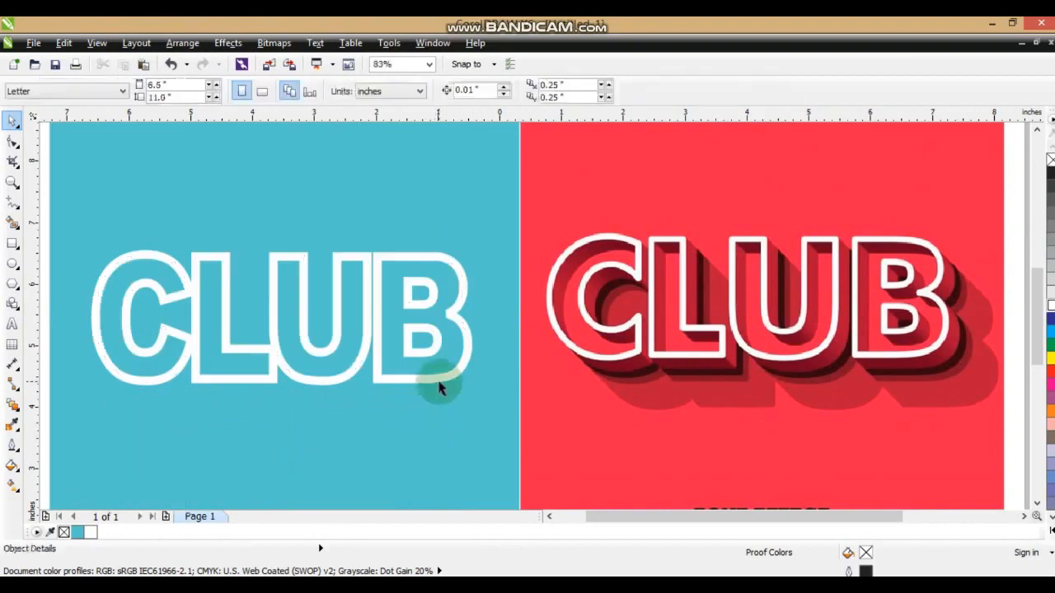
Extrude the white CLUB outline toward its upper-left area and switch the extrusion to a parallel type.
left_click(368, 346)
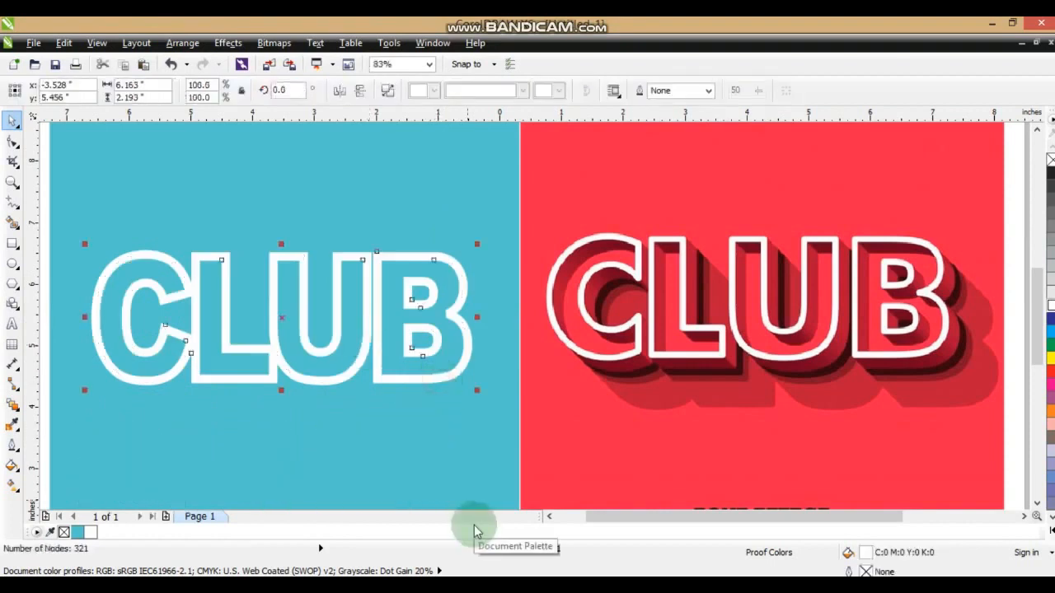
left_click_drag(23, 416, 65, 489)
left_click_drag(124, 261, 135, 279)
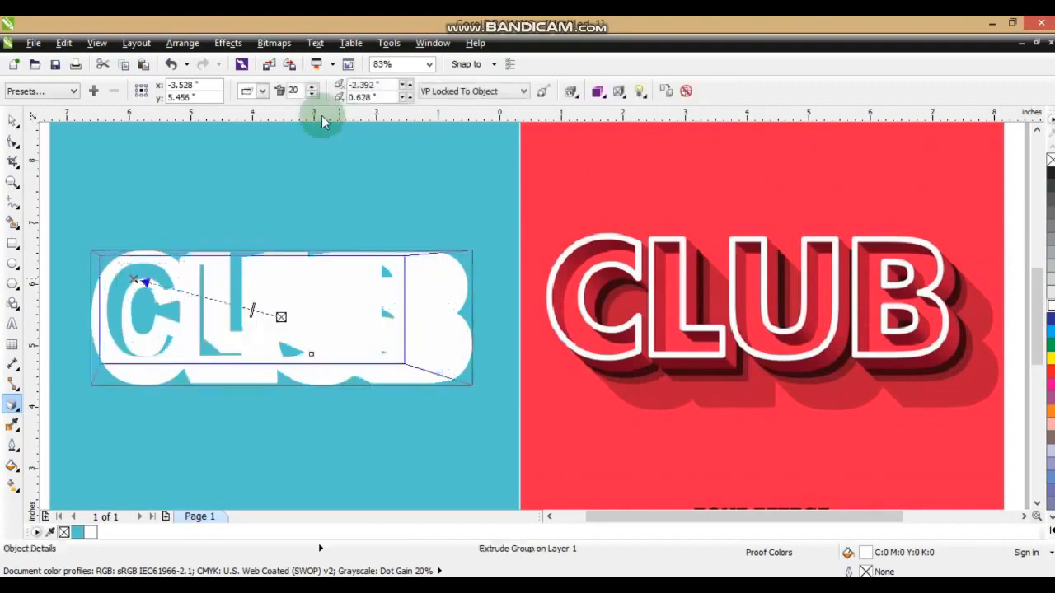
left_click(262, 91)
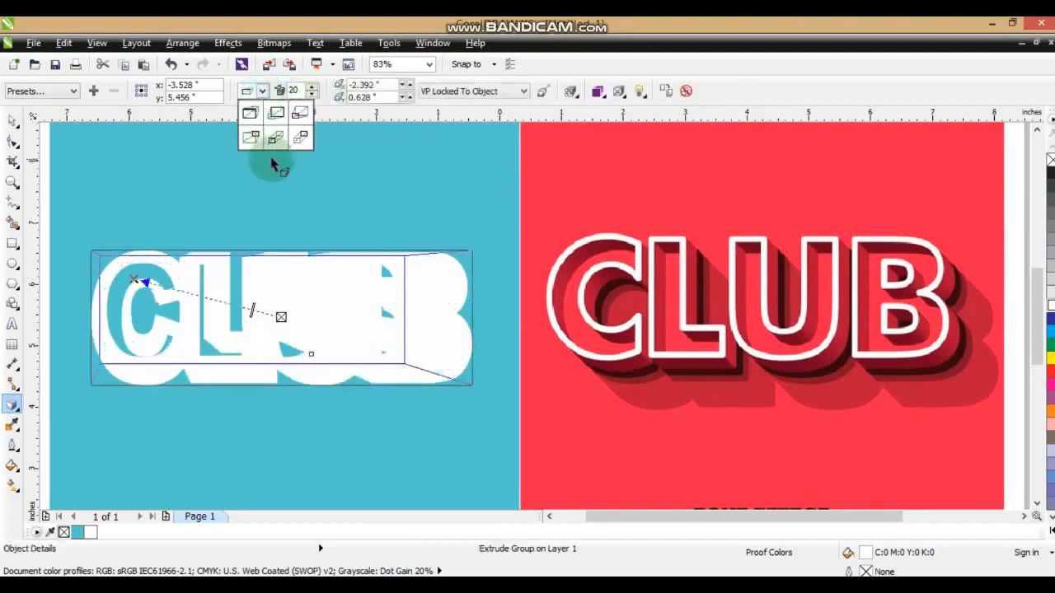
left_click(272, 140)
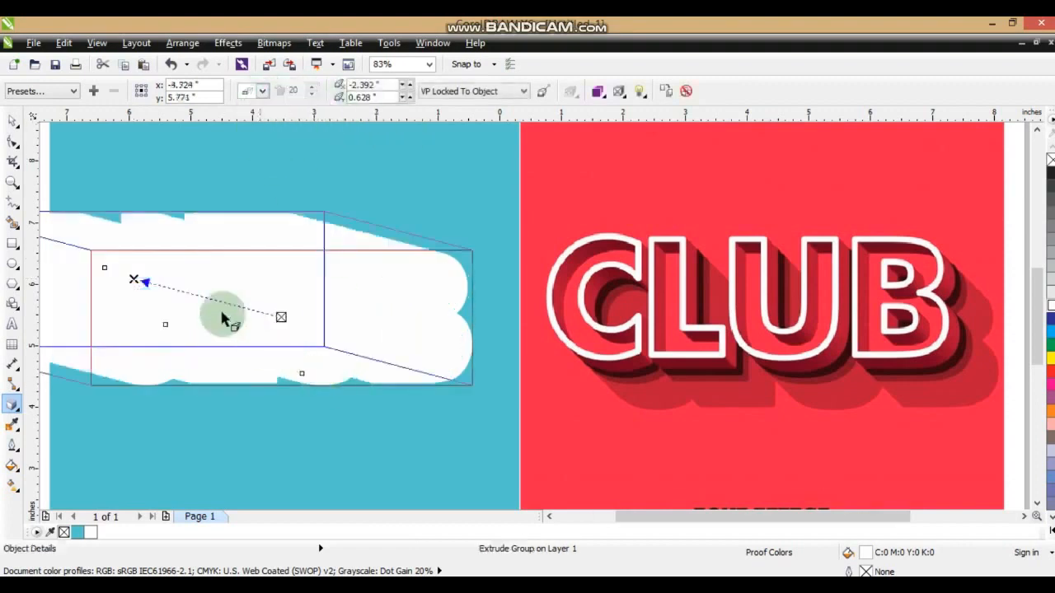
Shorten the CLUB extrusion toward its lower-right side, with offsets of about 0.221 and -0.141 inches, and break the extrude group apart.
left_click_drag(142, 297, 295, 325)
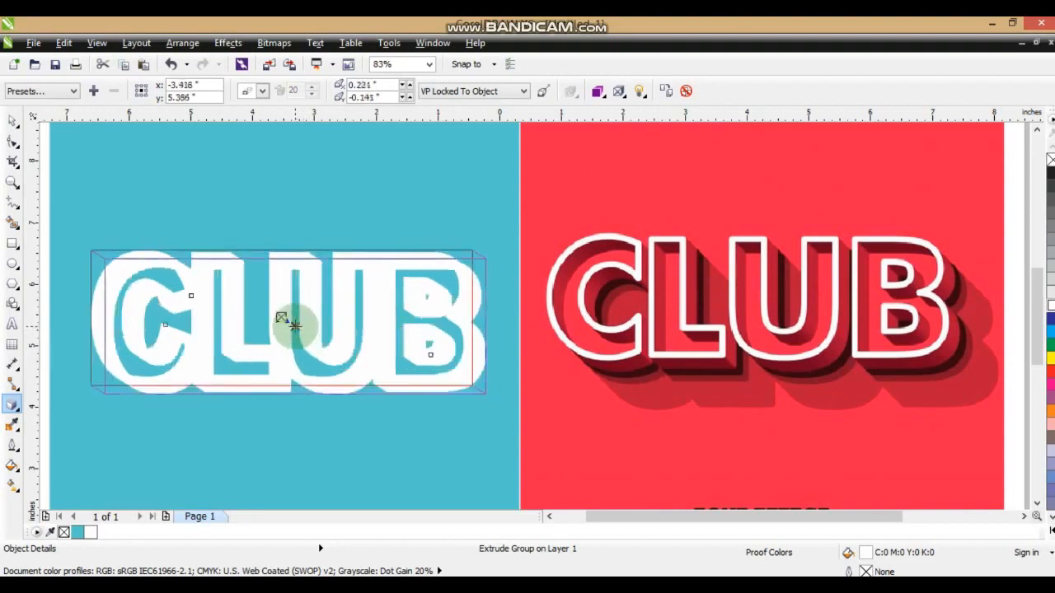
left_click(14, 120)
left_click(167, 45)
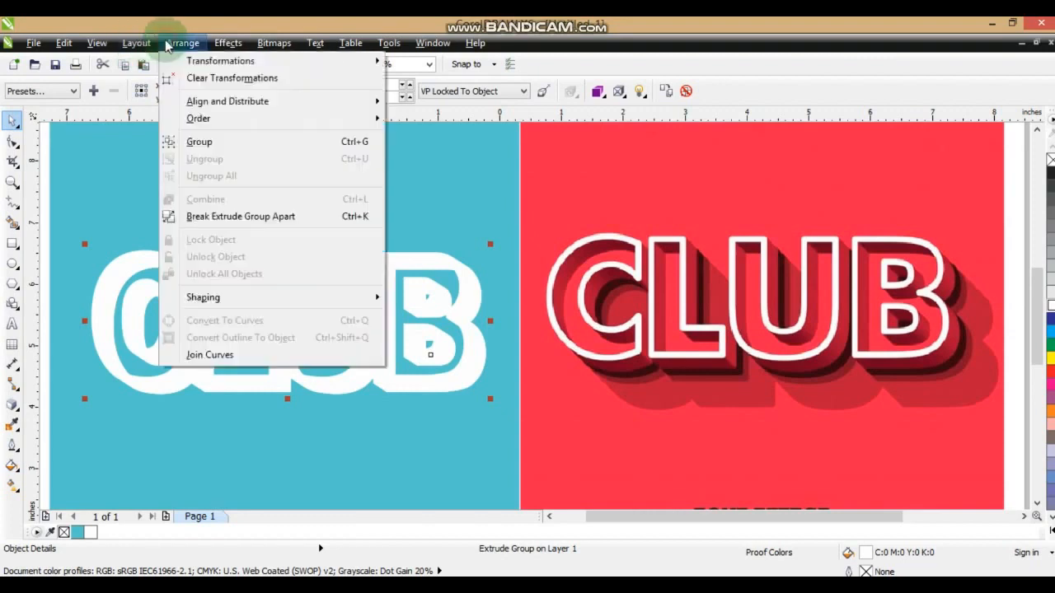
left_click(216, 216)
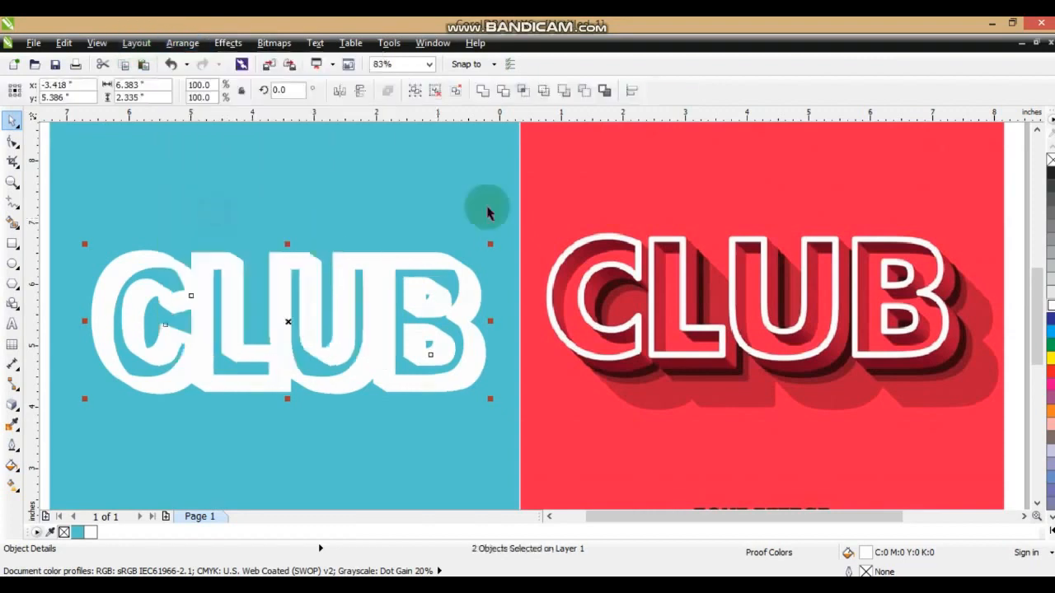
Fill the separated CLUB extrusion group with the darker teal C81 M24 Y37 K1, leaving the outline white.
left_click(497, 314)
left_click(472, 304)
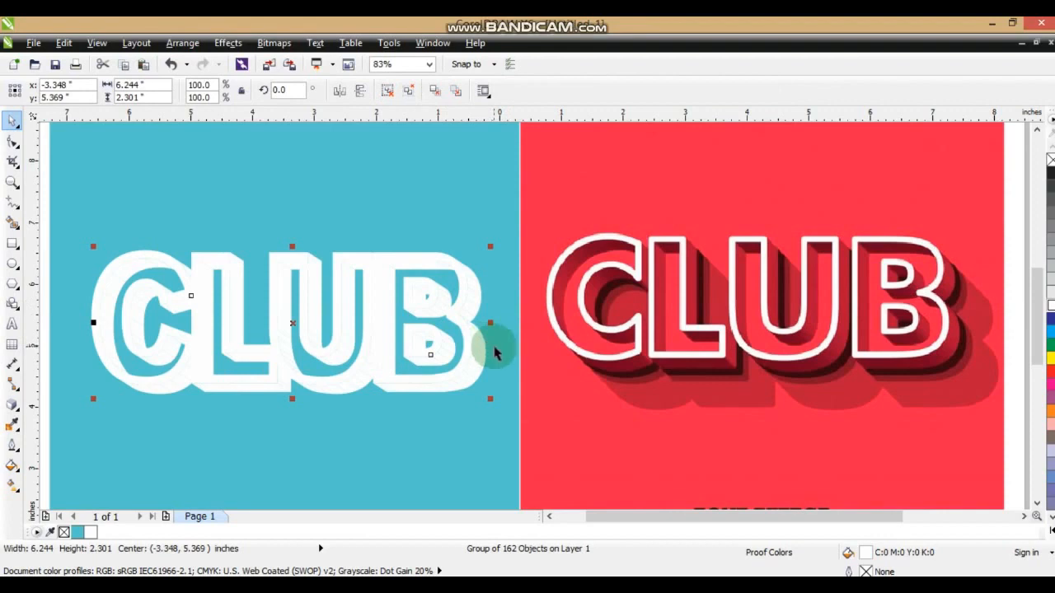
left_click(78, 534)
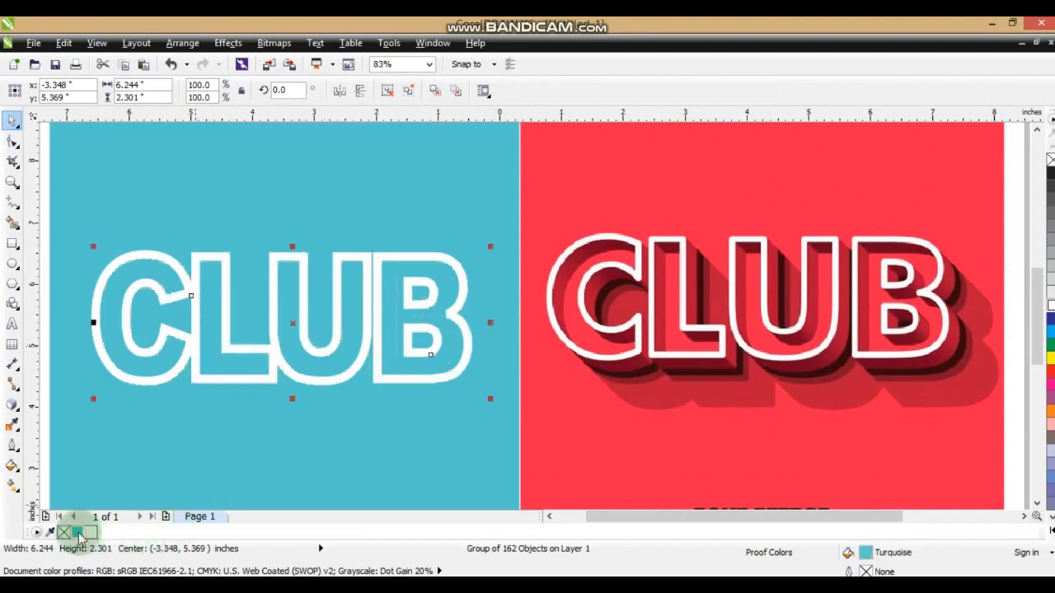
left_click(12, 466)
left_click(74, 354)
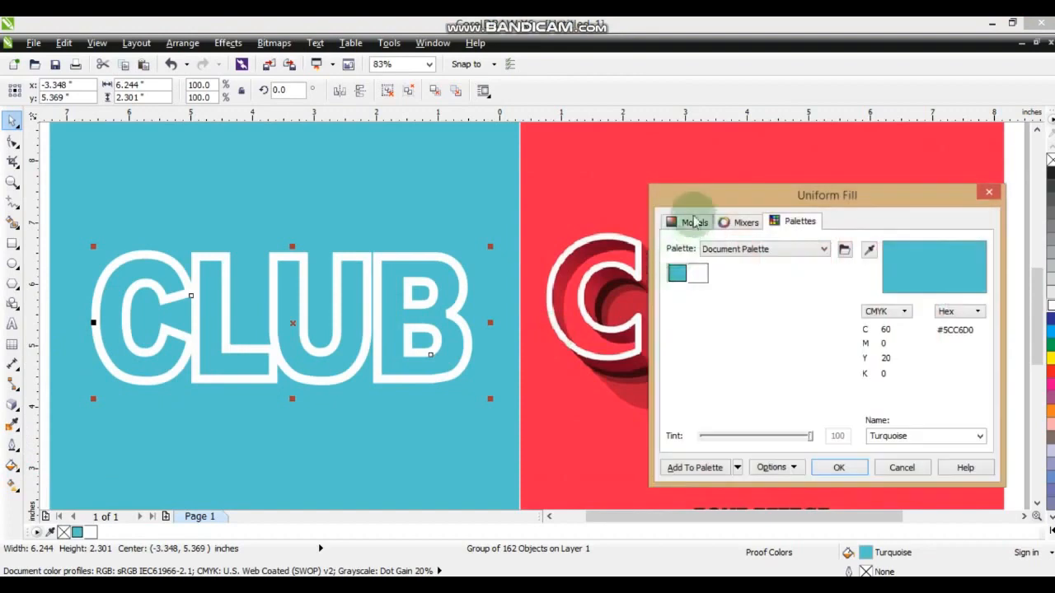
left_click(694, 224)
left_click_drag(763, 295, 779, 324)
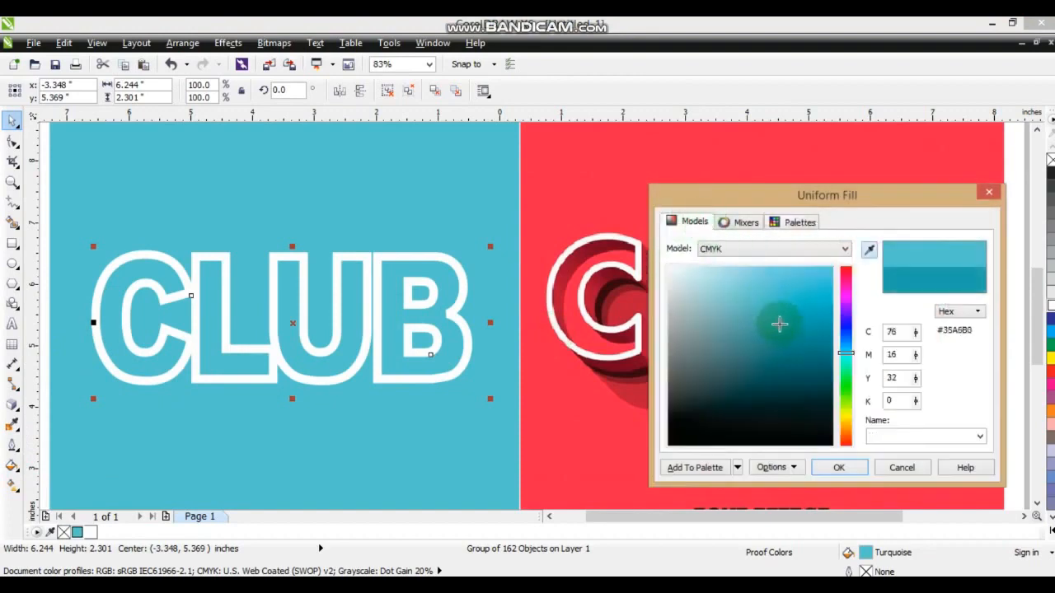
left_click(840, 469)
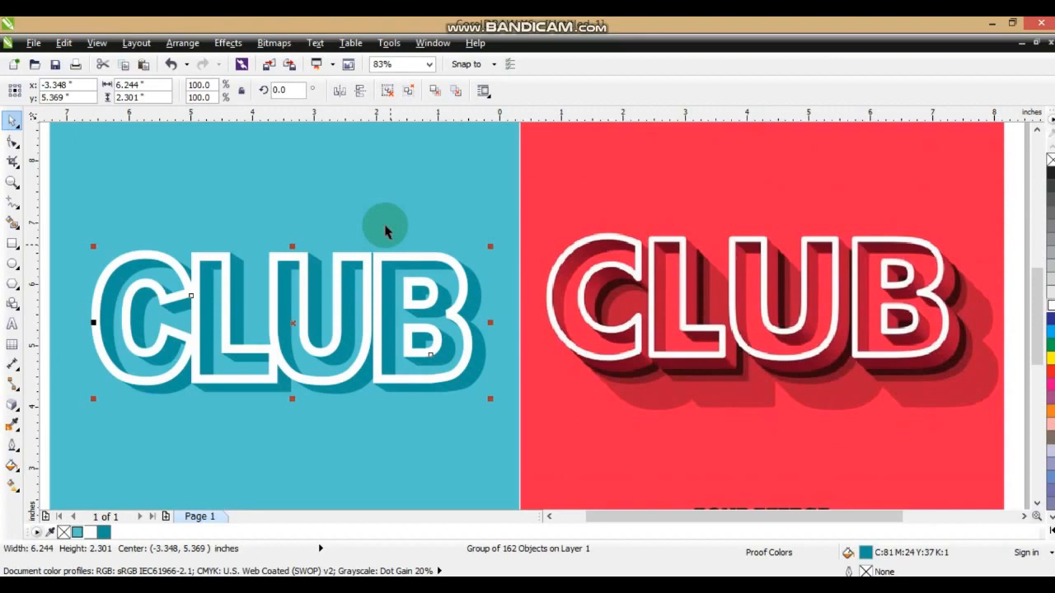
left_click(485, 192)
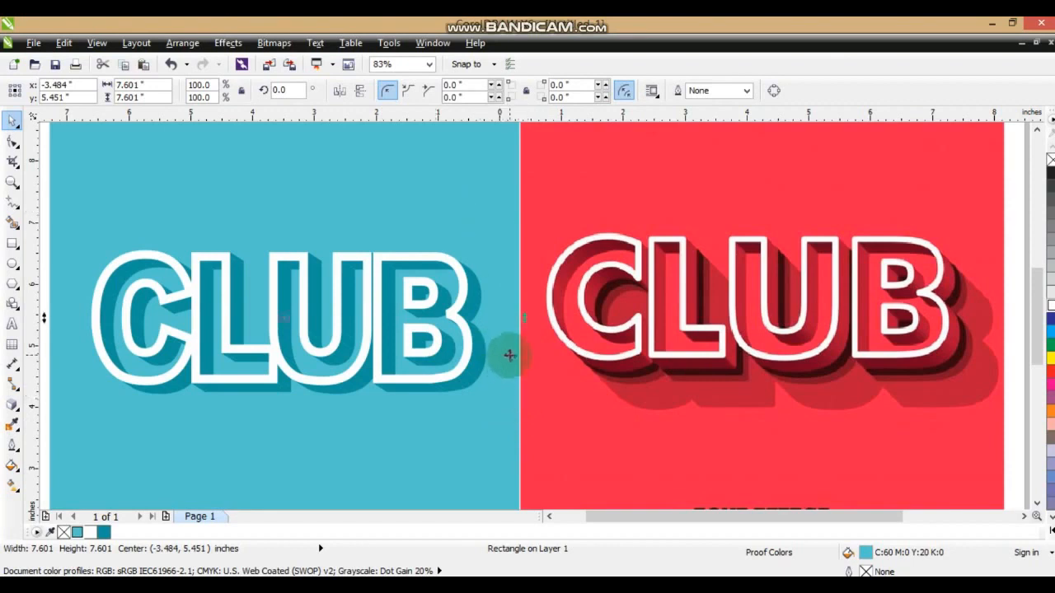
key("Escape")
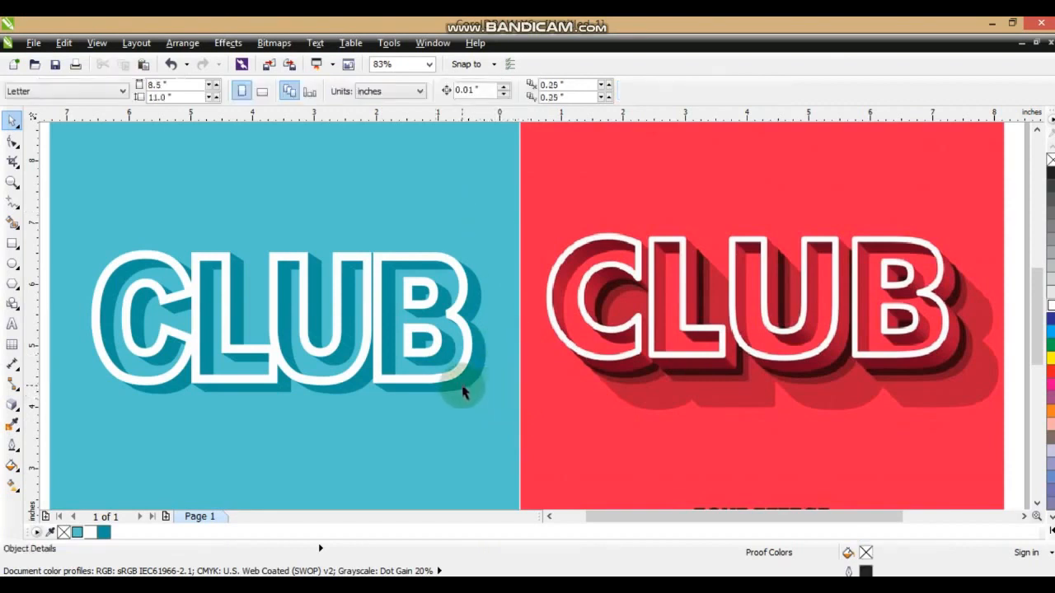
left_click(462, 393)
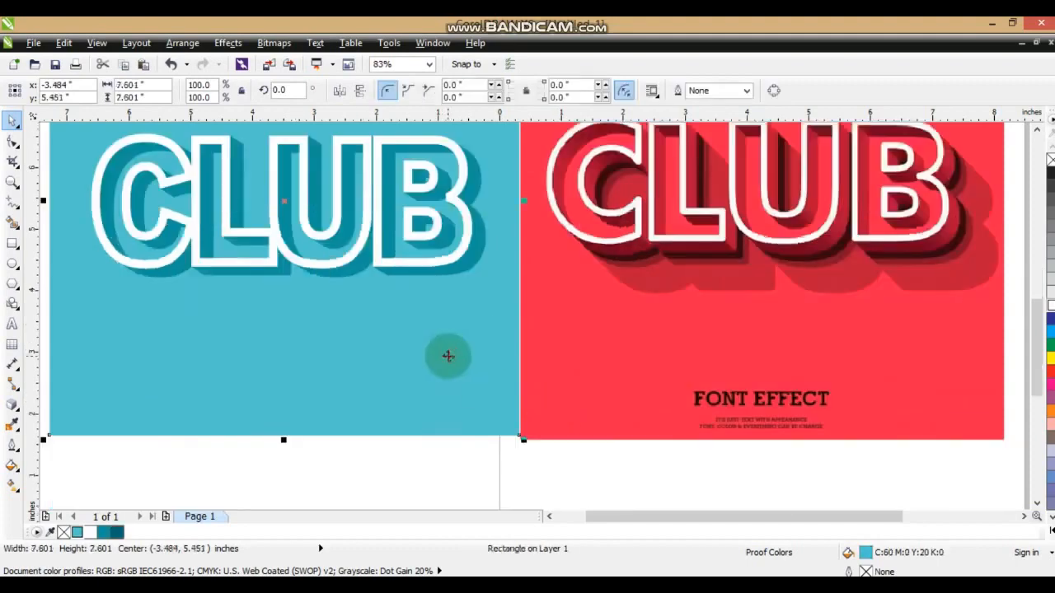
scroll(448, 348, "down", 2)
left_click(251, 275)
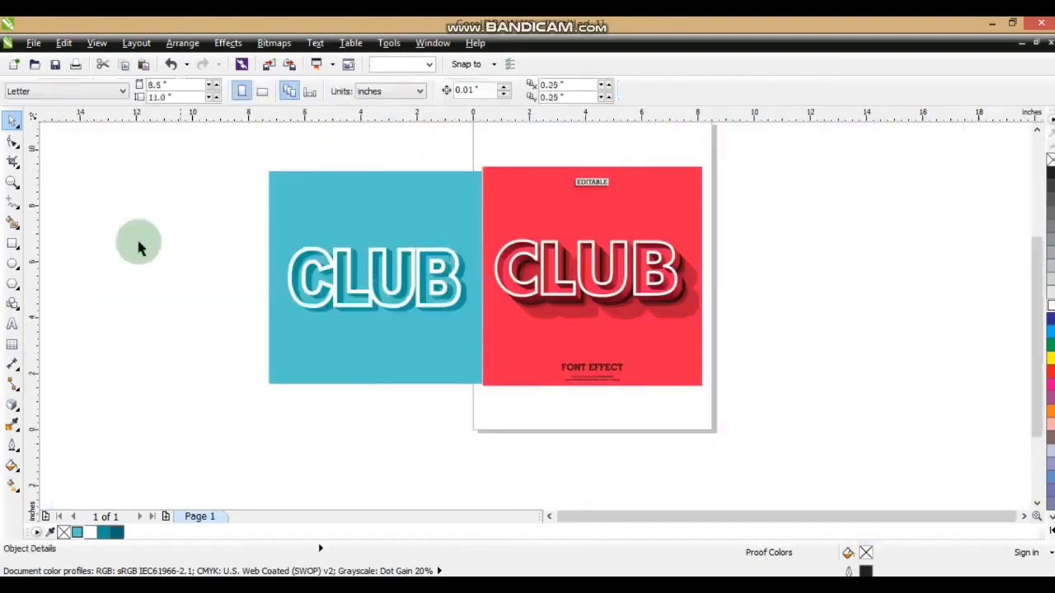
Duplicate the white CLUB outline and place the copy below the original lettering.
left_click(12, 184)
left_click_drag(250, 219, 749, 354)
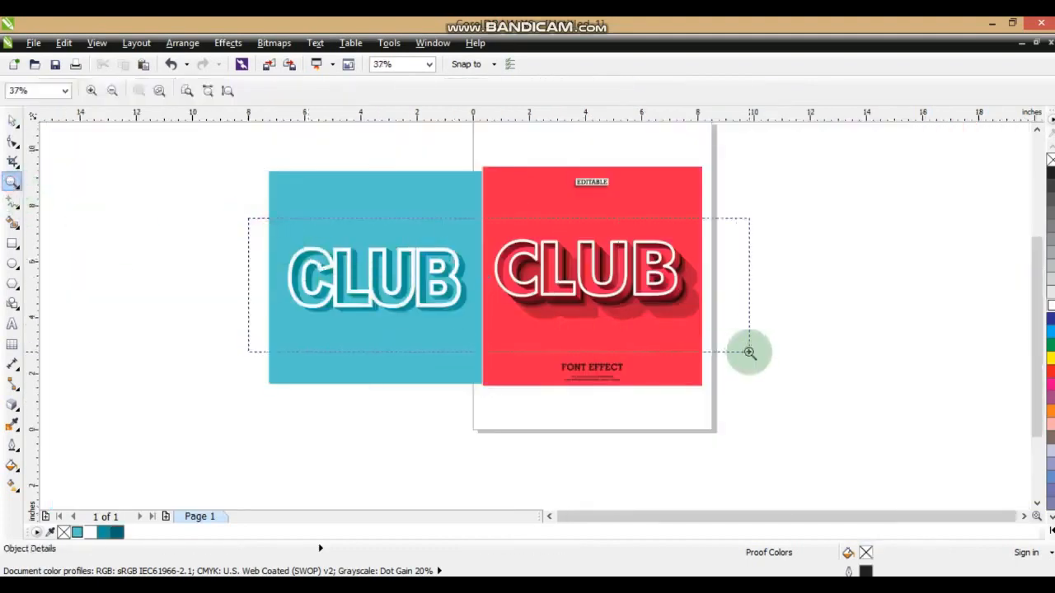
left_click(12, 121)
left_click(465, 369)
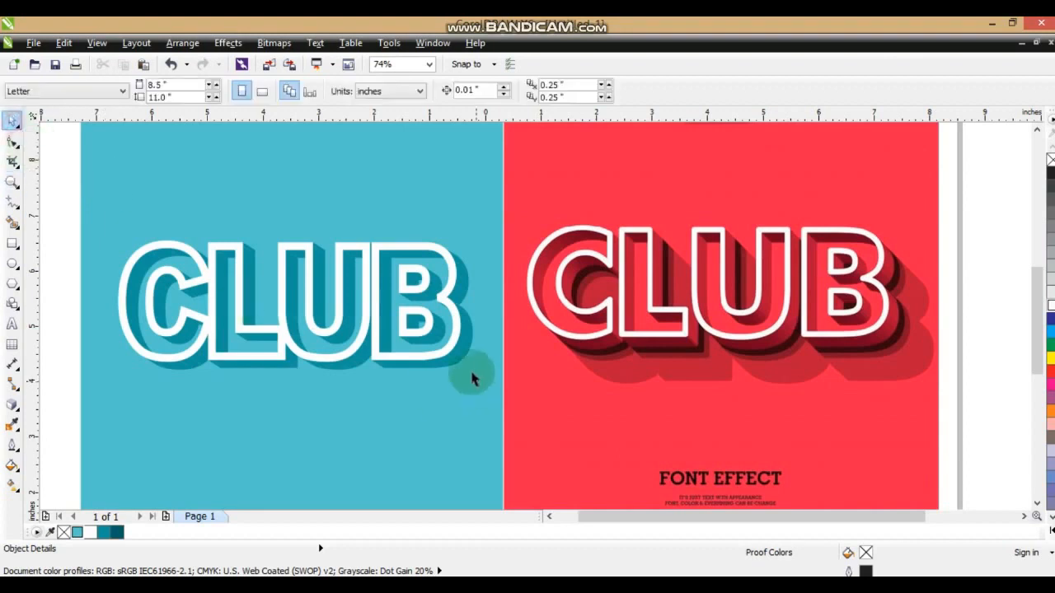
left_click_drag(448, 299, 469, 456)
right_click(469, 456)
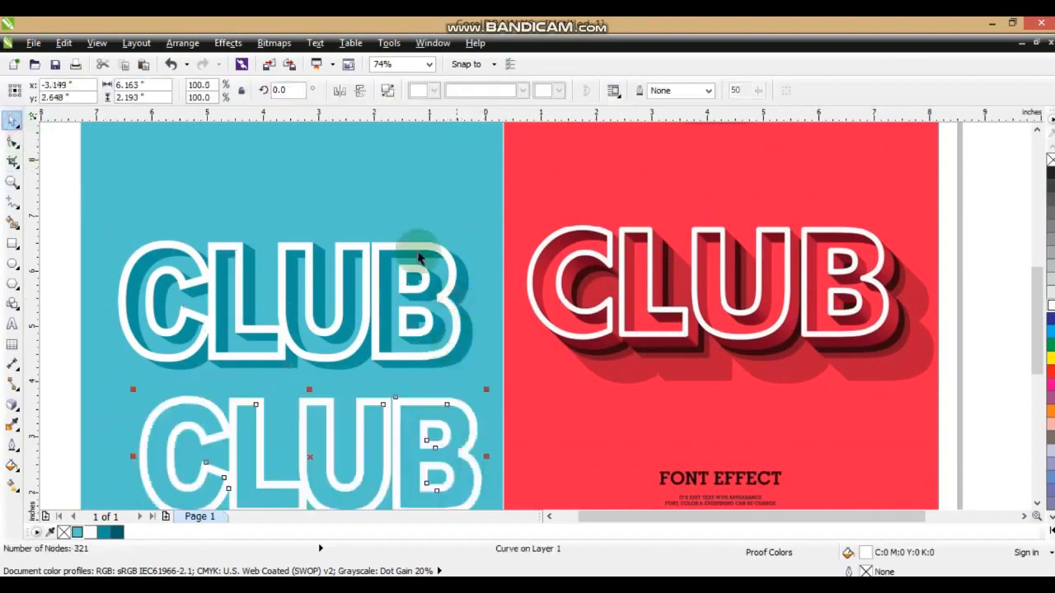
Break apart and weld the duplicated outline into one solid CLUB silhouette, and fill it with the background turquoise.
left_click(389, 90)
left_click(483, 89)
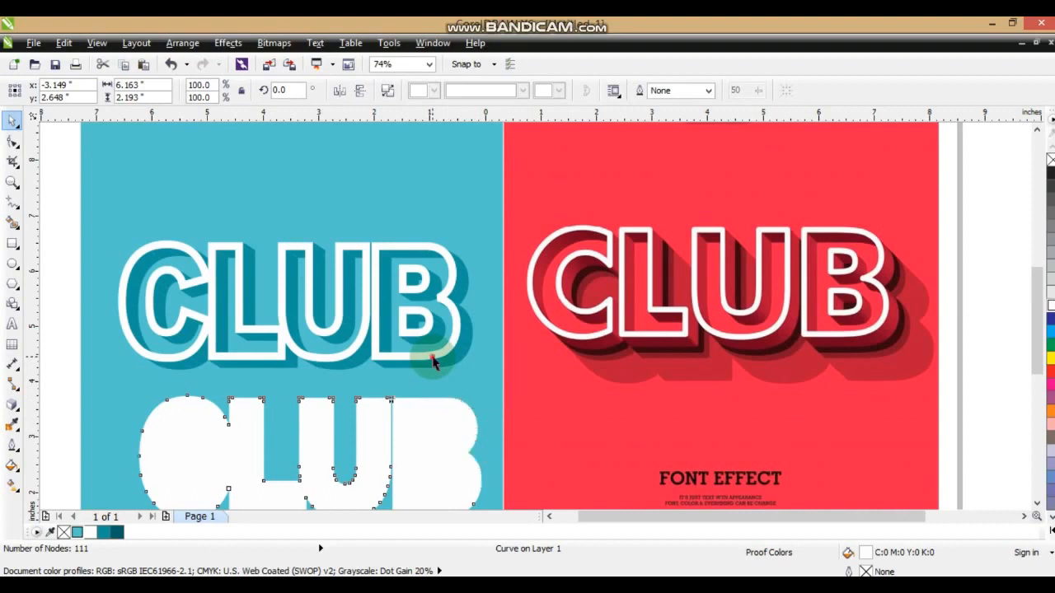
left_click(460, 441)
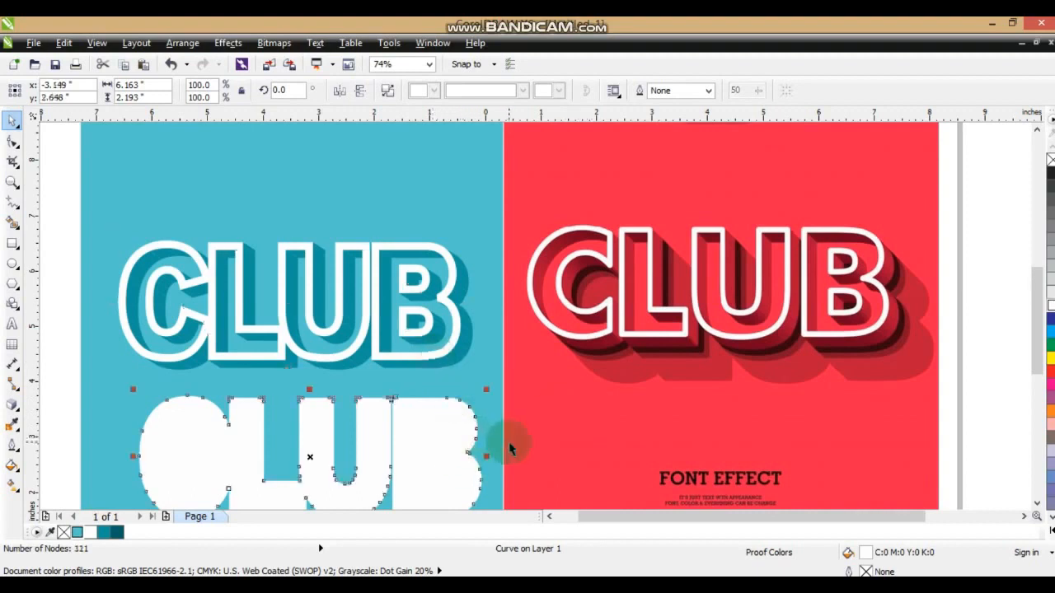
left_click(78, 533)
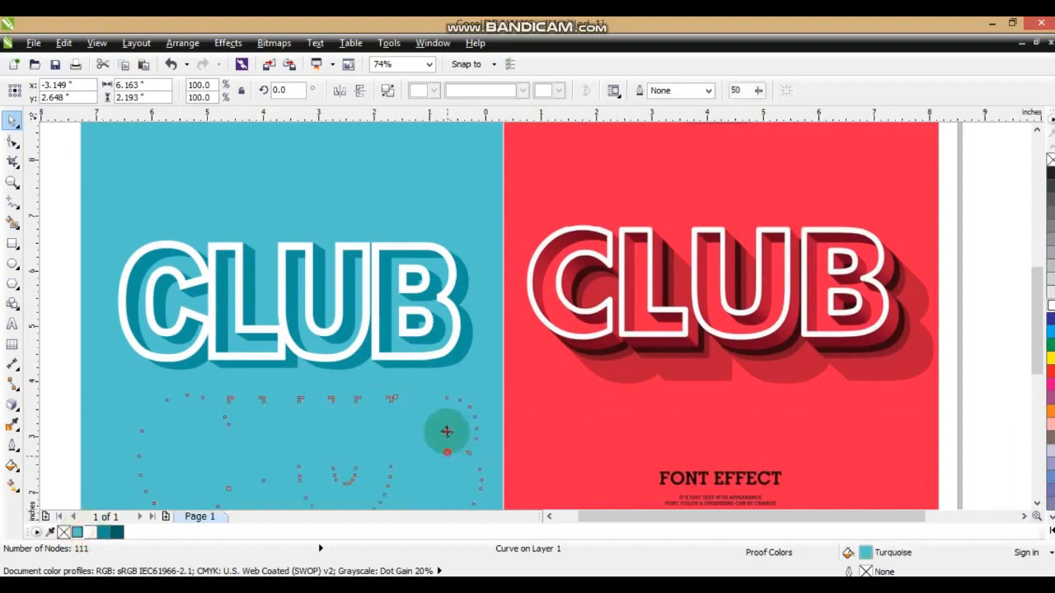
Move the turquoise silhouette onto the CLUB lettering and align it exactly with the white outline.
left_click_drag(447, 456, 405, 327)
left_click(429, 246, "shift")
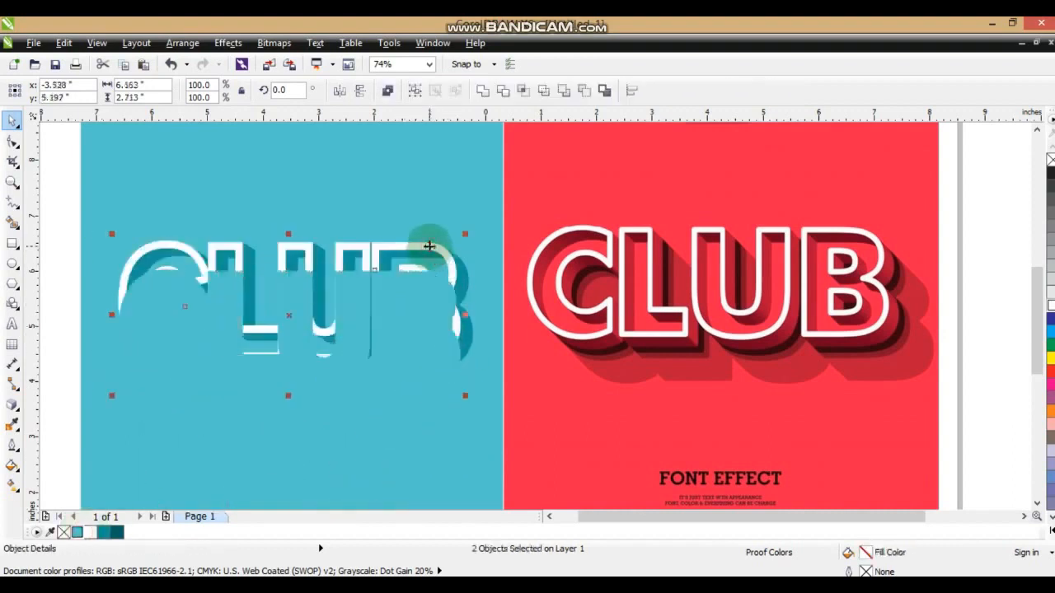
left_click(424, 280)
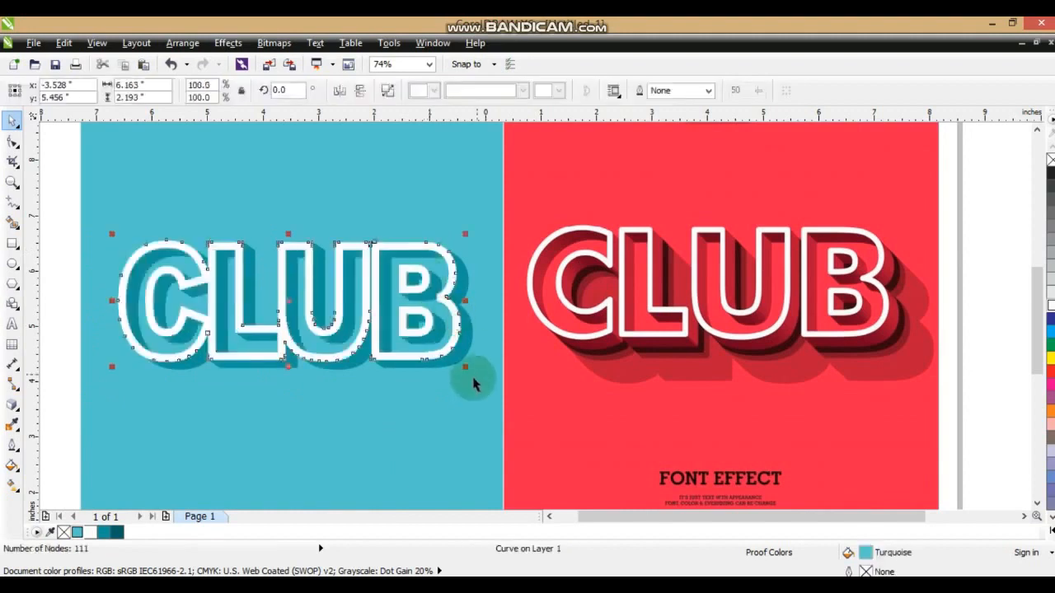
Offset the silhouette slightly down and to the right, and place it behind the extrusion with the dark teal fill C96 M45 Y51 K22.
left_click_drag(288, 301, 307, 313)
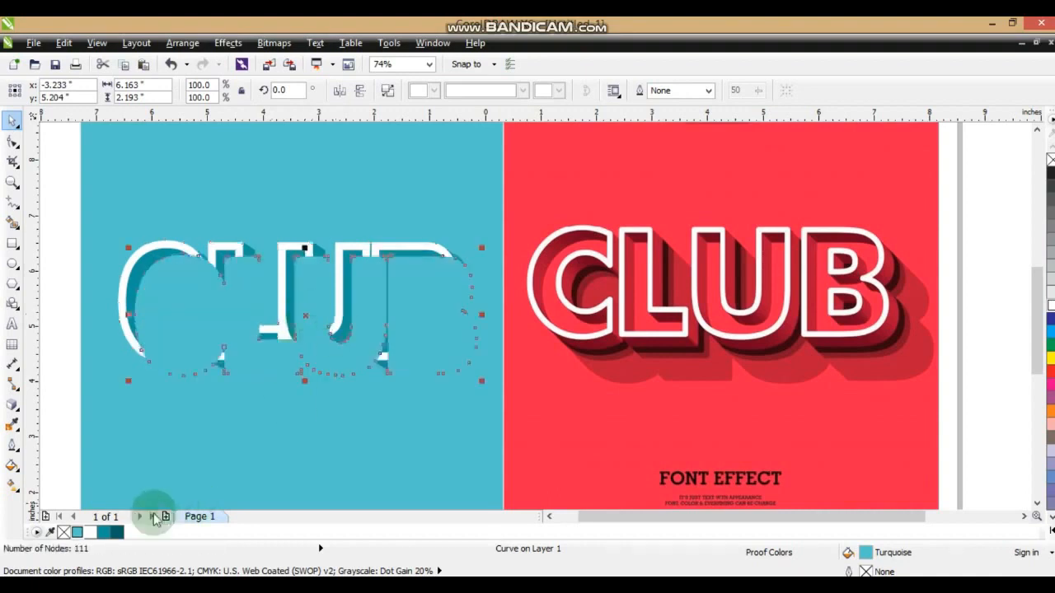
left_click(116, 532)
key("ctrl+Page_Down")
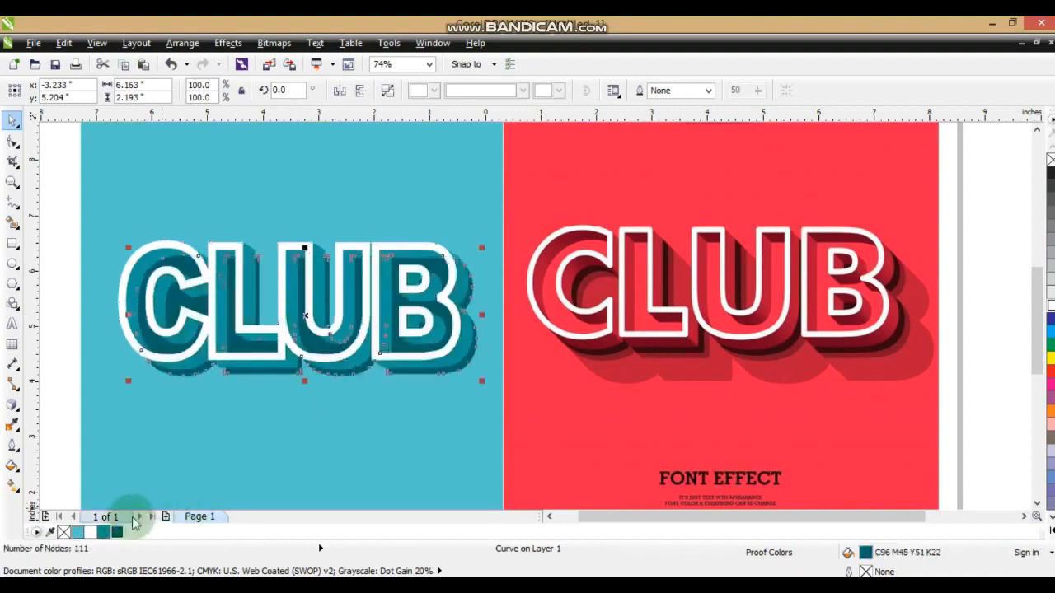
key("ctrl+Page_Down")
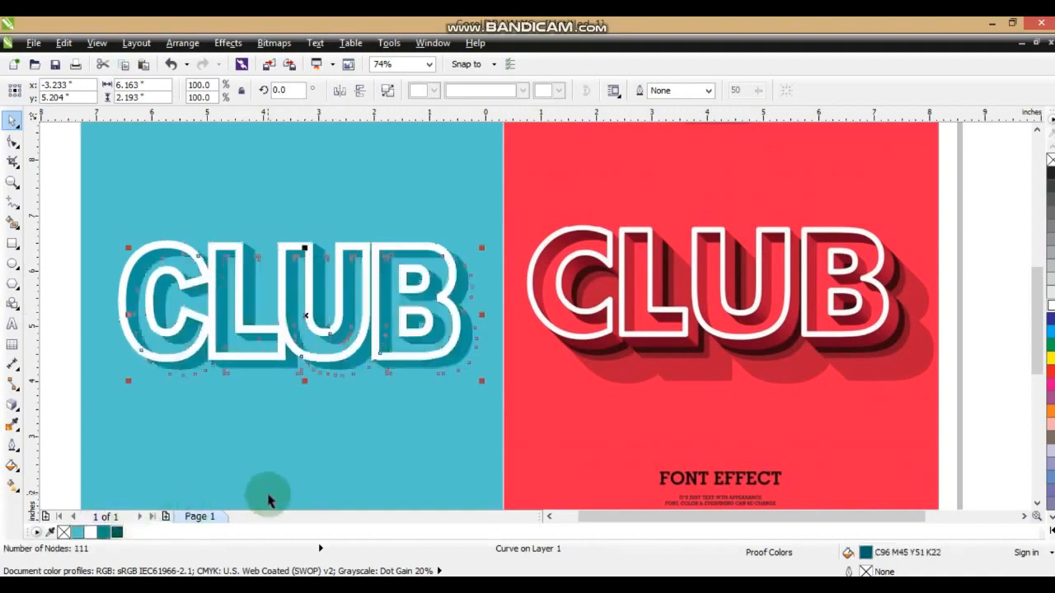
key("ctrl+Page_Up")
key("Escape")
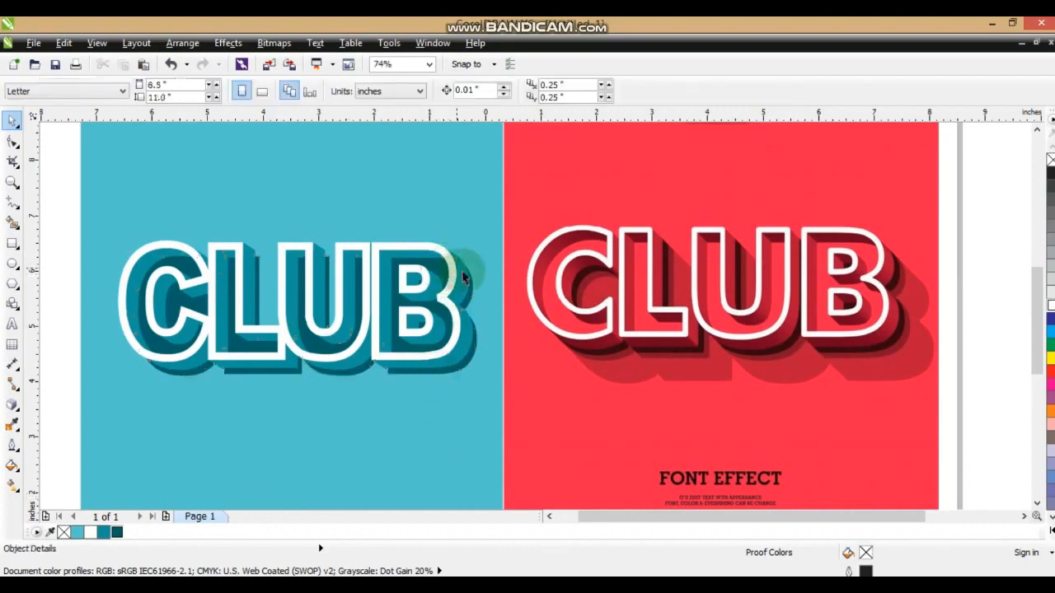
Copy the dark teal silhouette in place, fill the copy turquoise, and align it with the white CLUB outline.
left_click(473, 292)
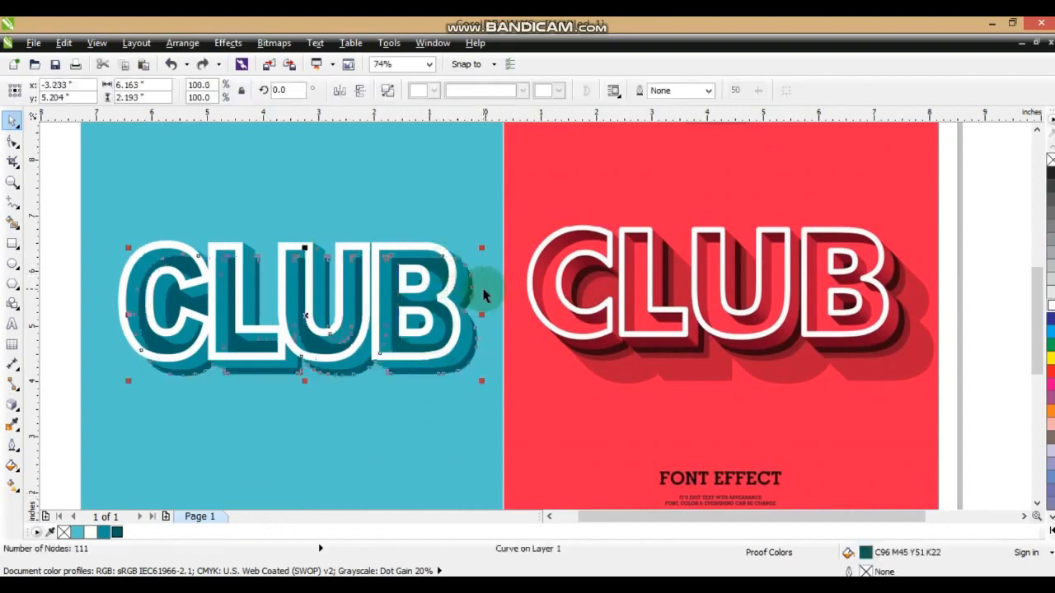
left_click(76, 532)
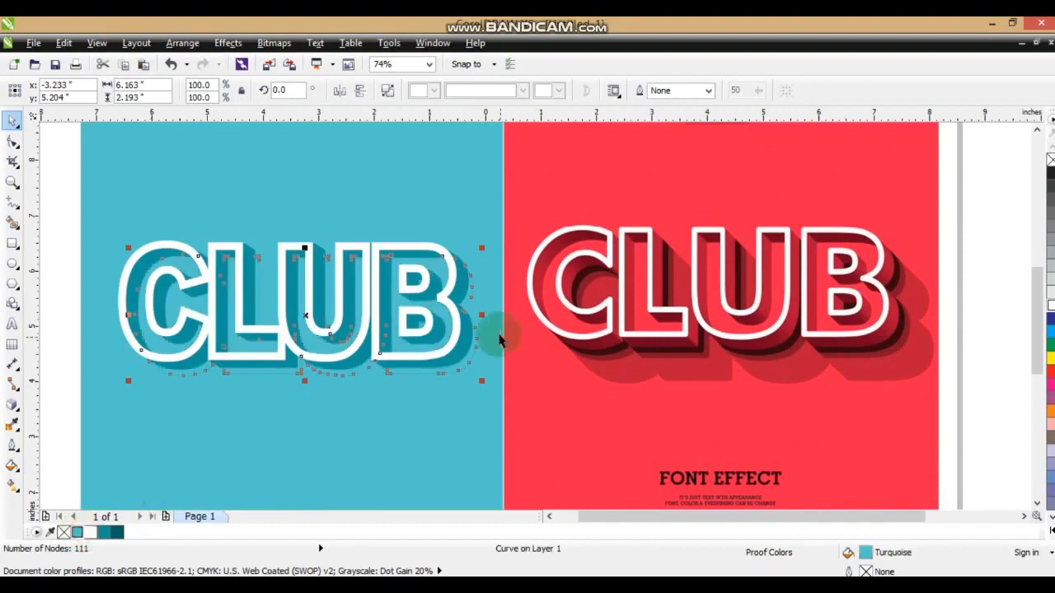
left_click(448, 301, "shift")
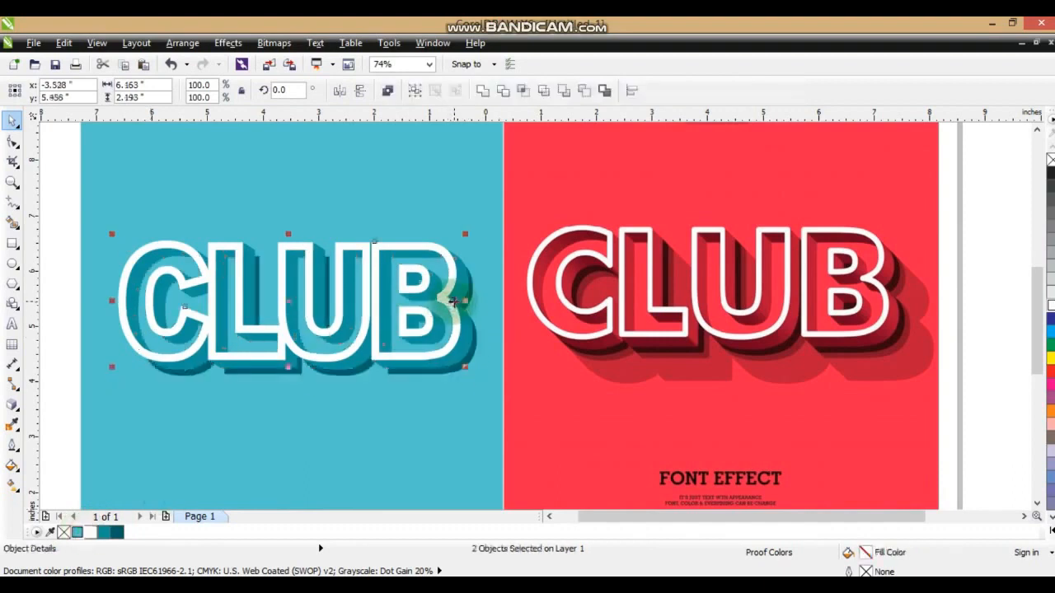
left_click(493, 387)
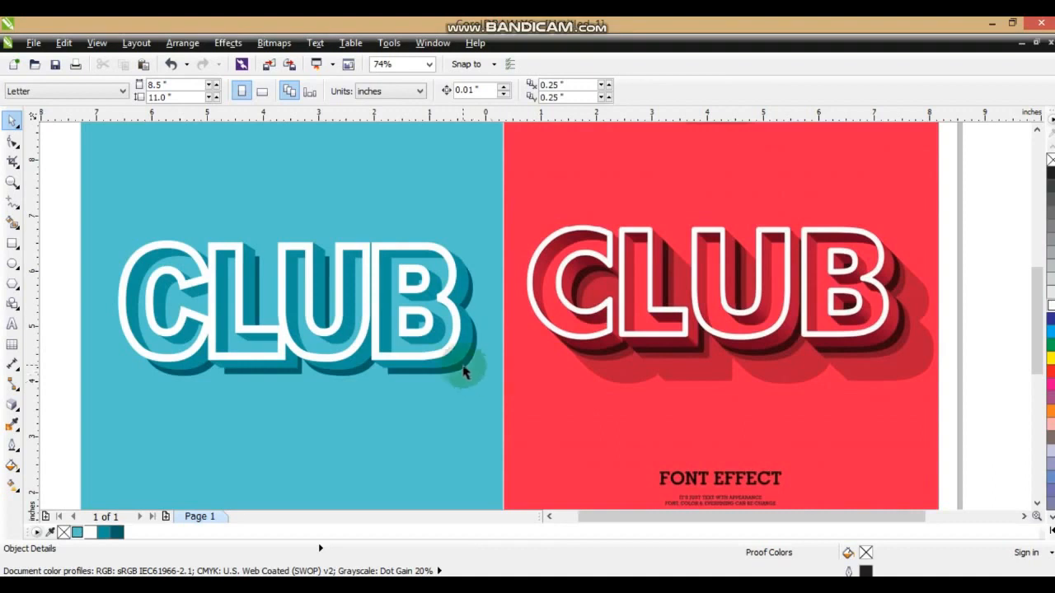
Extrude the dark teal silhouette toward its lower-right side as a parallel extrusion with offsets of about 0.305 and -0.414 inches.
left_click(464, 373)
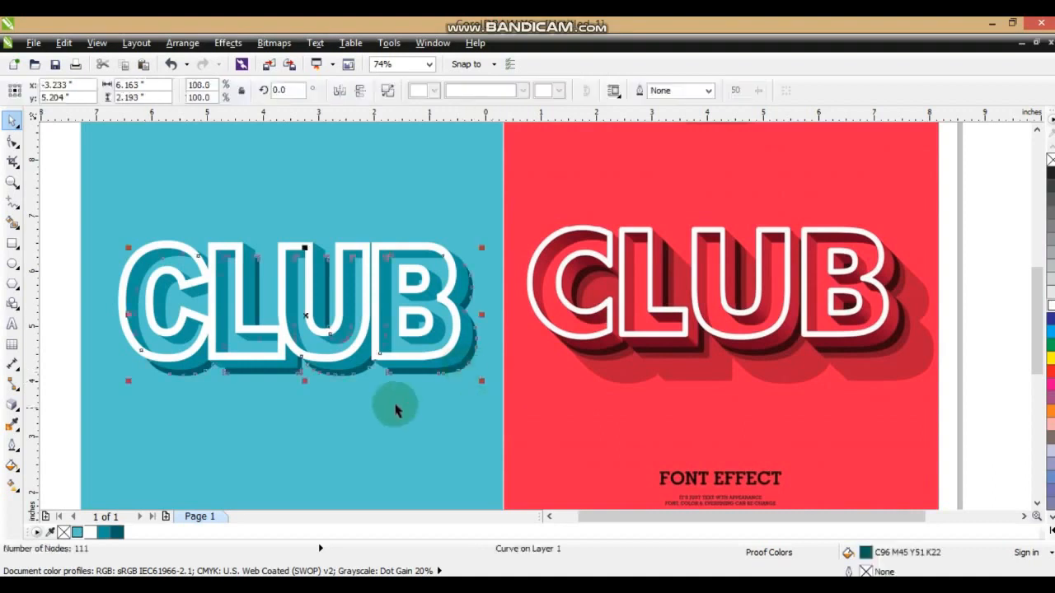
left_click(20, 417)
left_click(62, 487)
left_click_drag(431, 379, 476, 484)
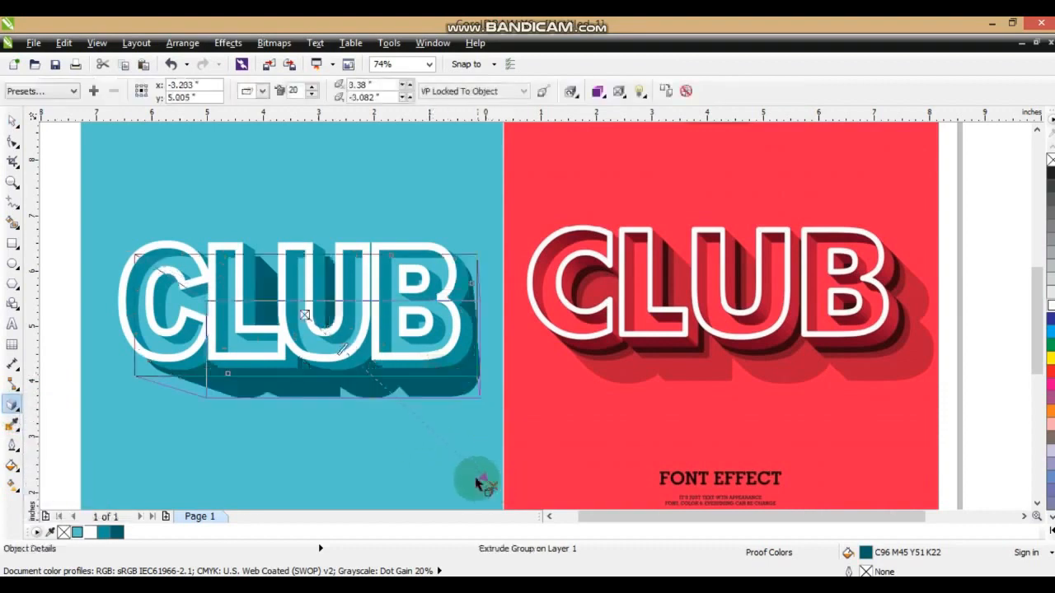
left_click(262, 92)
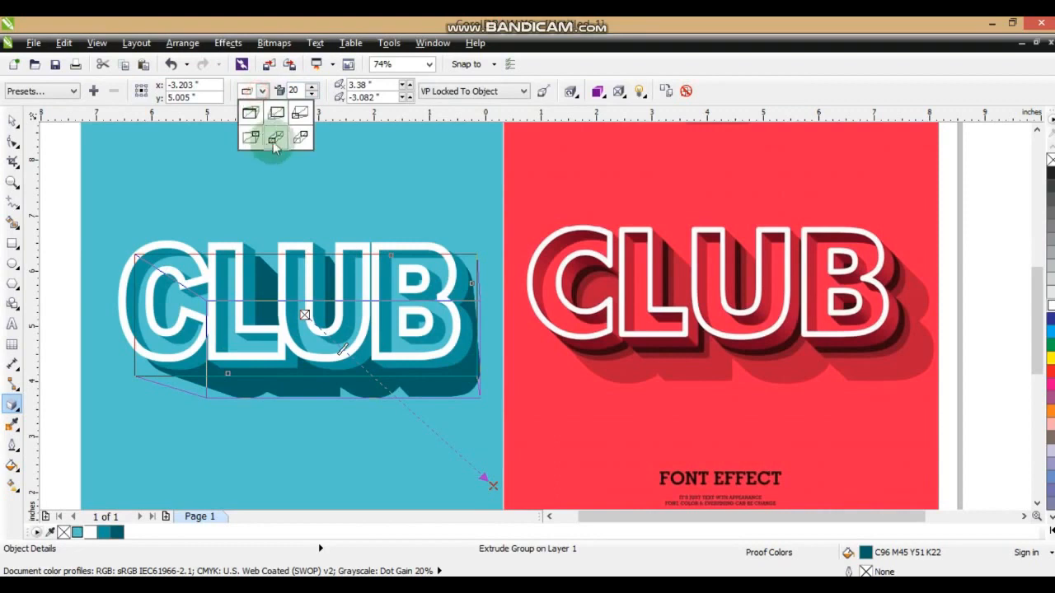
left_click(272, 138)
mouse_move(494, 491)
left_mouse_down()
mouse_move(412, 369)
mouse_move(352, 368)
mouse_move(331, 360)
mouse_move(322, 336)
left_mouse_up()
left_click(10, 122)
left_click(16, 424)
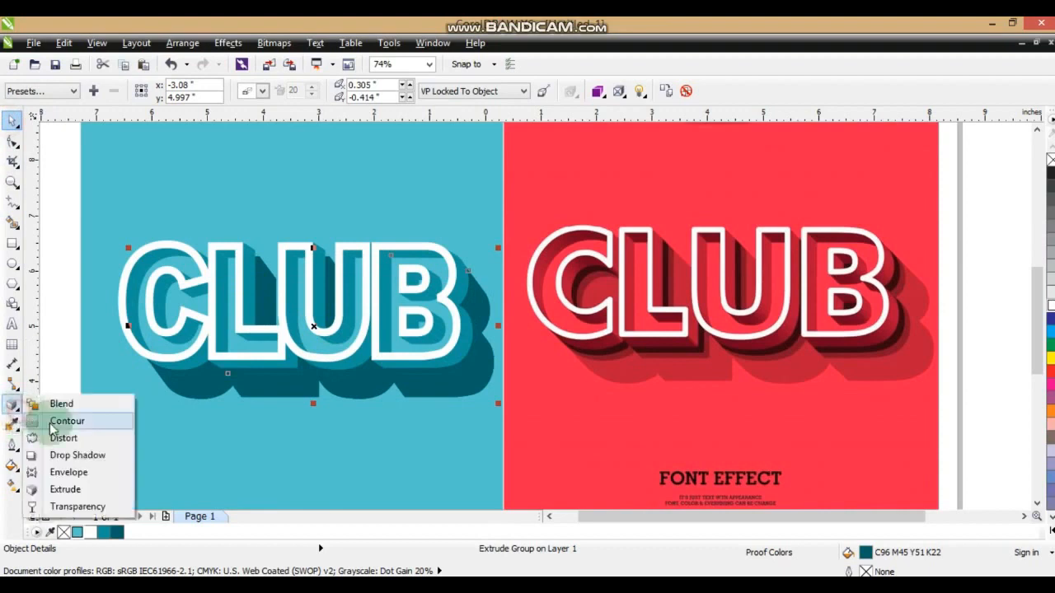
left_click(65, 503)
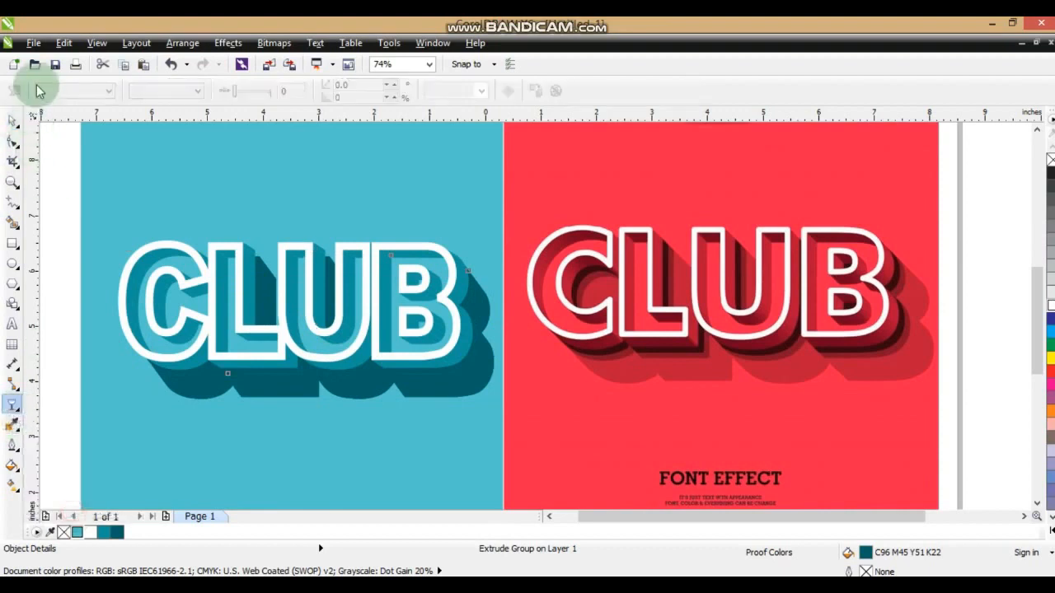
left_click(11, 122)
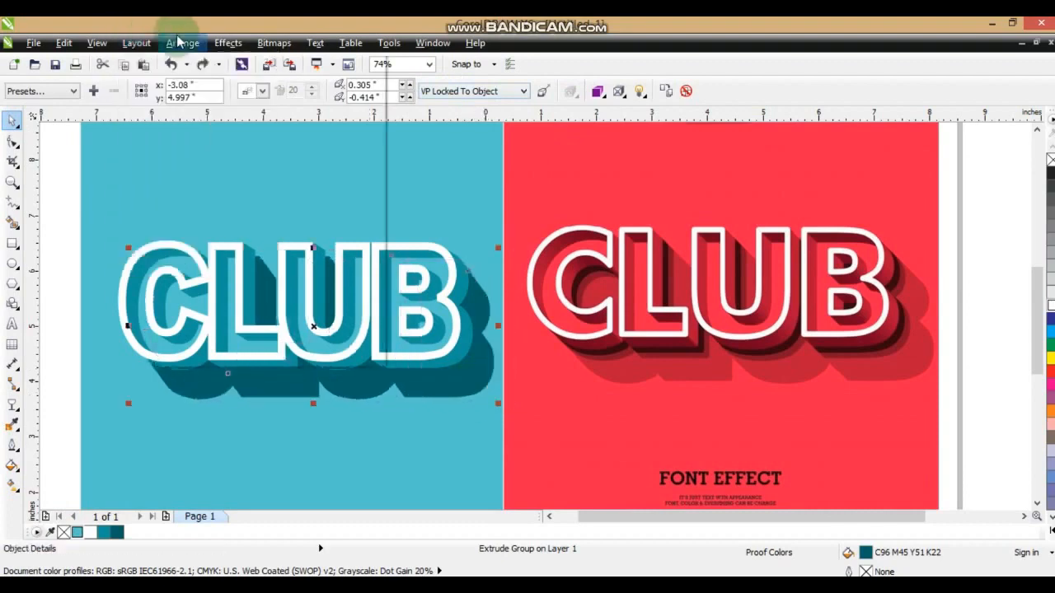
Break the dark teal extrude group apart and apply a uniform transparency of 50 to the separated shadow group.
left_click(182, 42)
left_click(235, 216)
left_click(470, 398)
left_click(470, 397)
left_click(13, 404)
left_click(75, 92)
left_click(73, 115)
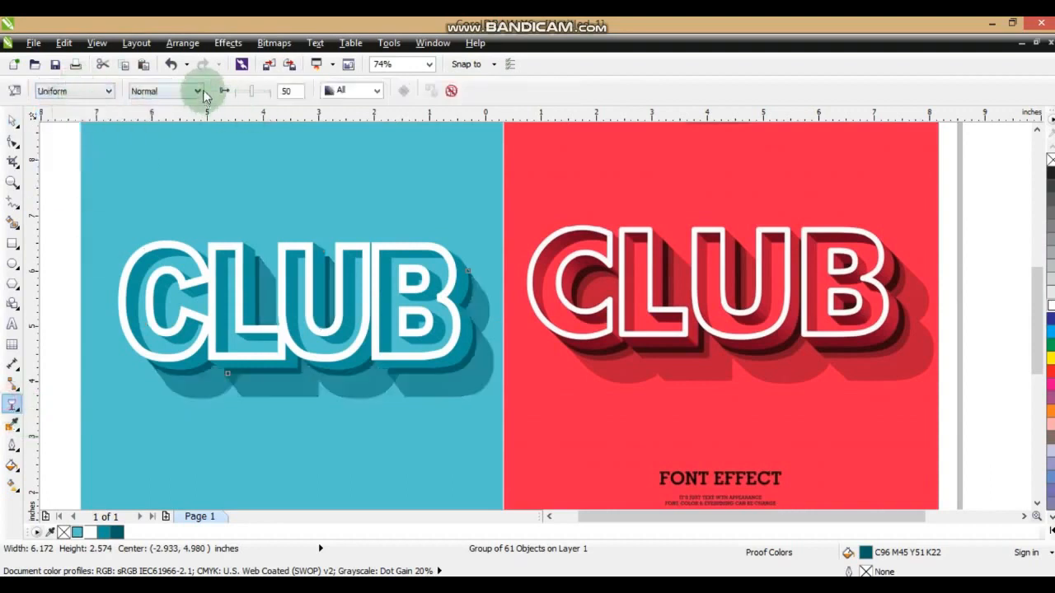
Set the long shadow group's transparency to 33 and stack it directly above the teal background, behind the other lettering layers.
left_click(248, 94)
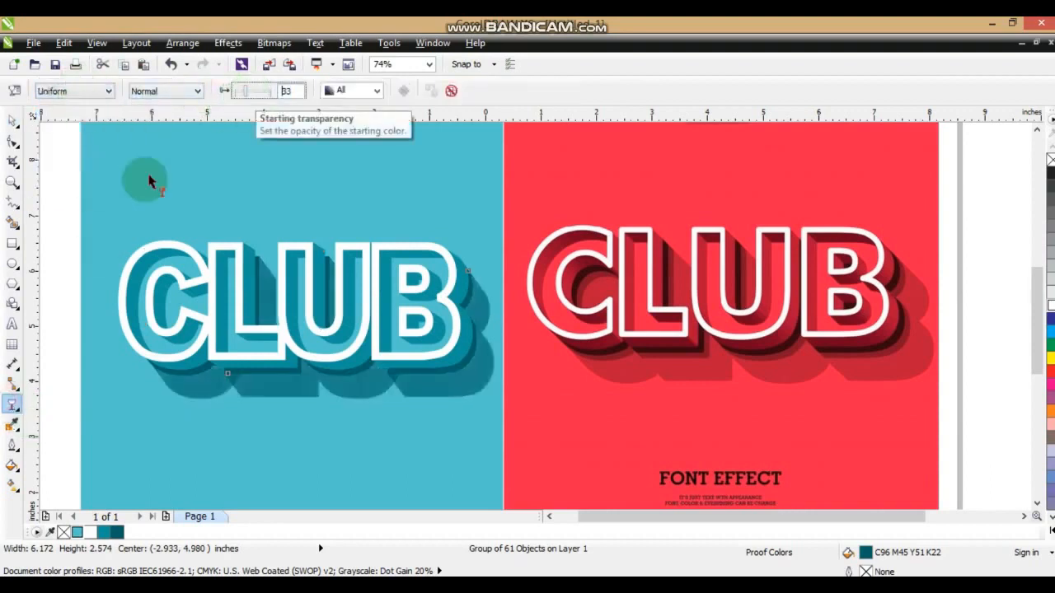
left_click(12, 121)
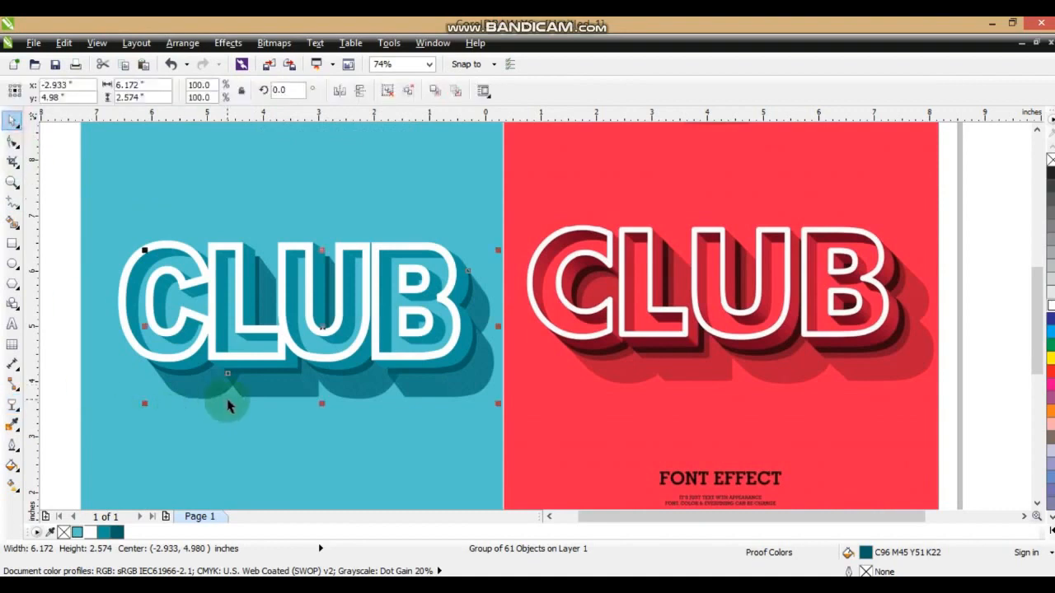
key("shift+Page_Down")
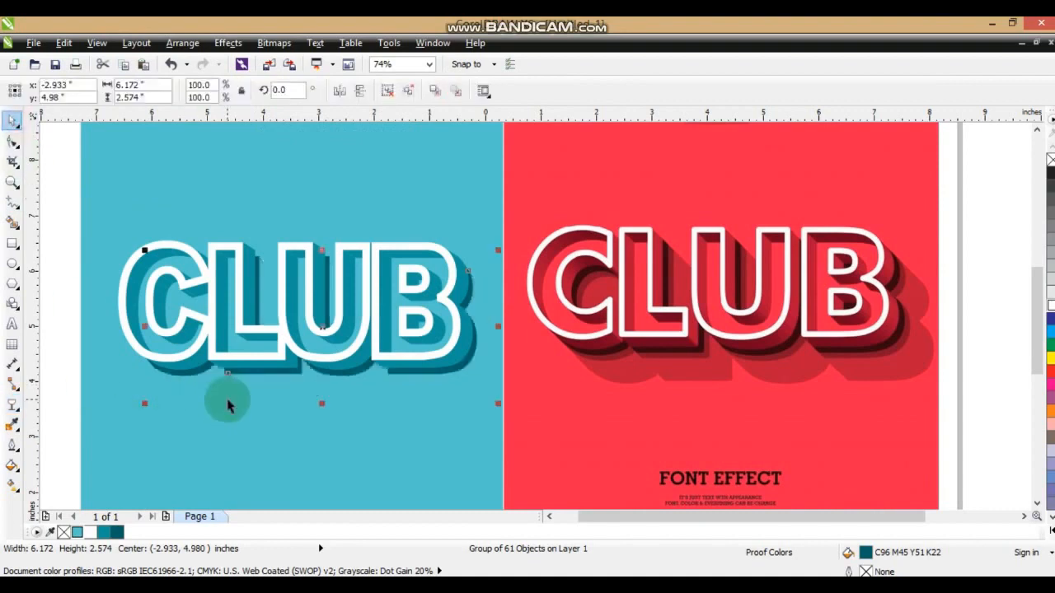
key("ctrl+Page_Up")
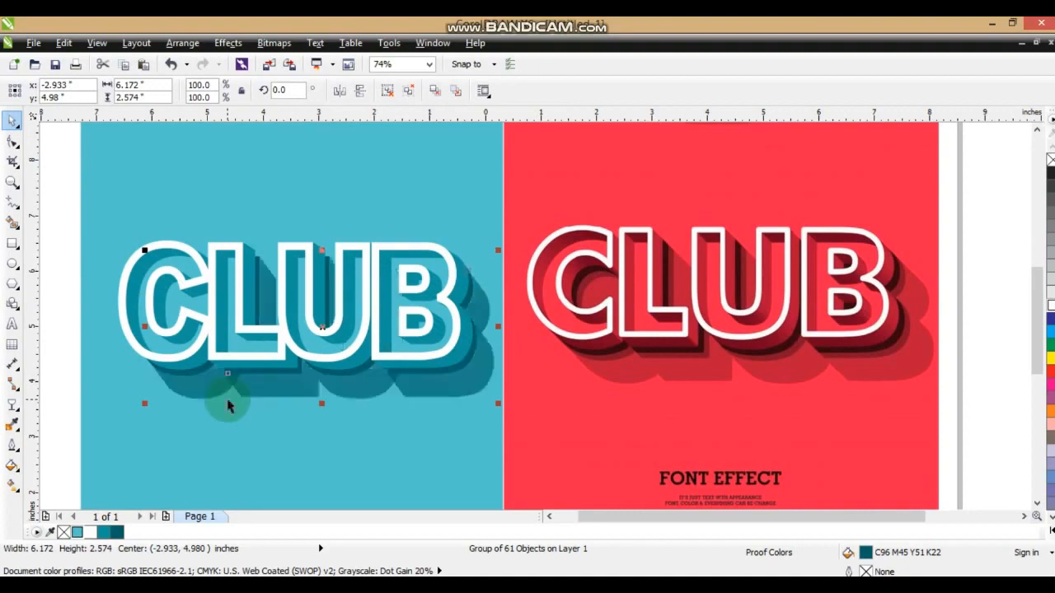
Lighten the long shadow by setting its uniform transparency to 64, and deselect it.
left_click(12, 403)
left_click(183, 167)
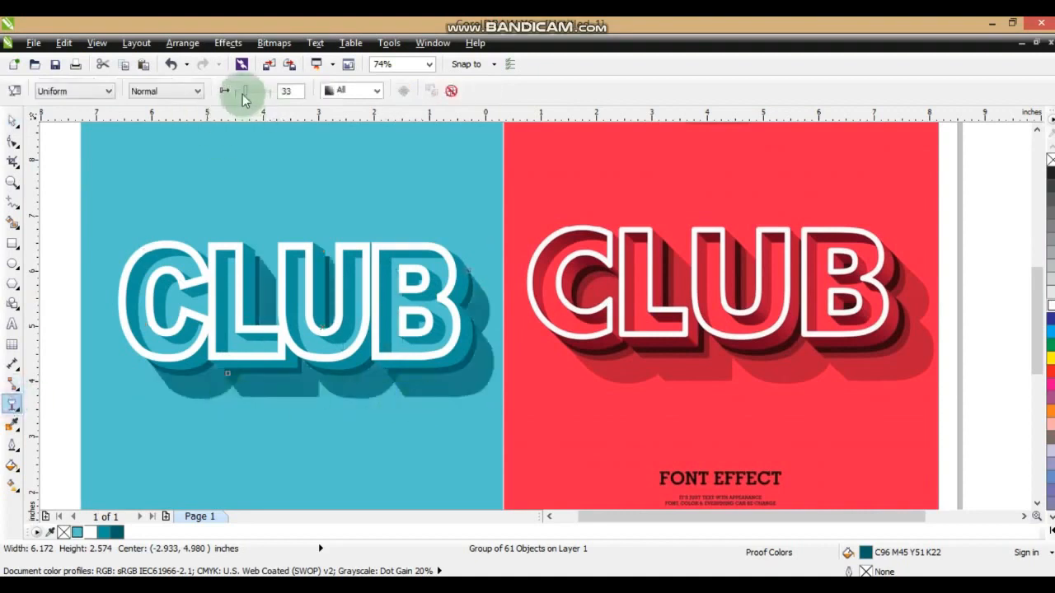
left_click_drag(243, 93, 266, 96)
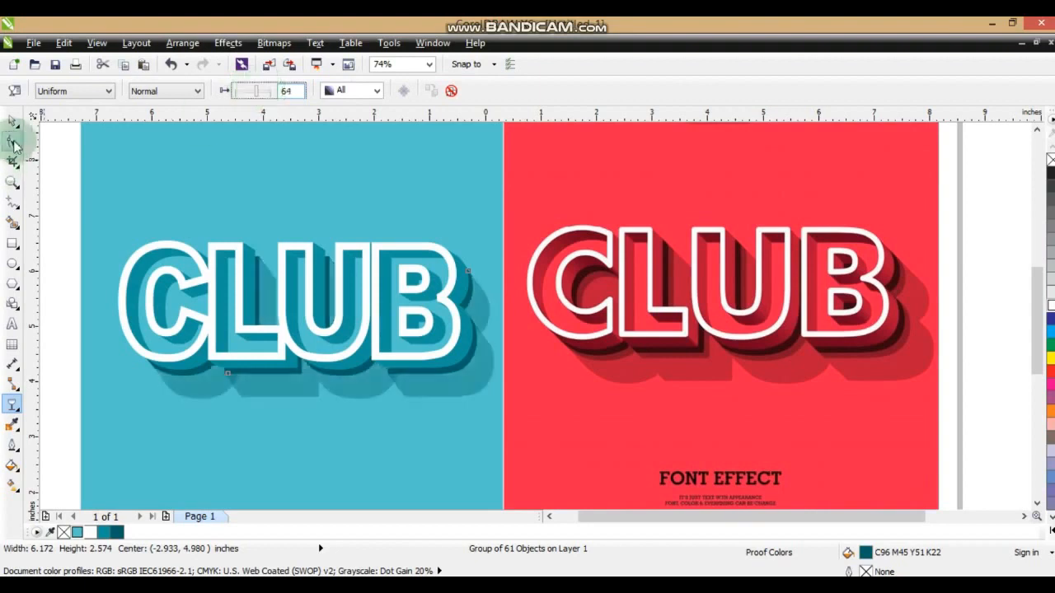
left_click(13, 120)
left_click(59, 191)
Fit both CLUB designs in view and compare the teal version with the red reference in a full-screen preview.
scroll(236, 206, "down", 3)
left_click_drag(116, 389, 705, 134)
key("shift+F2")
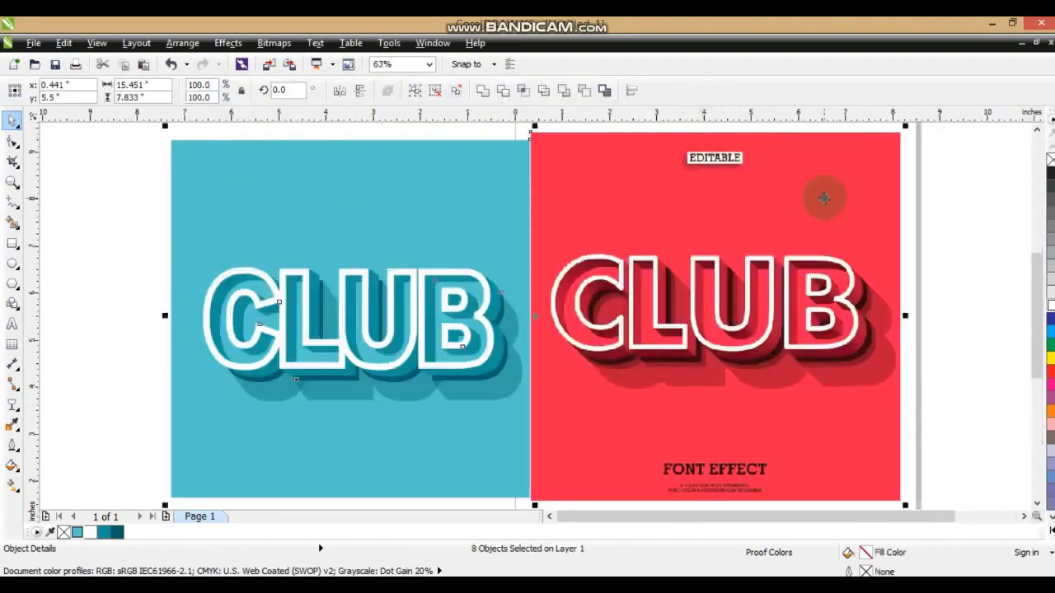
key("F9")
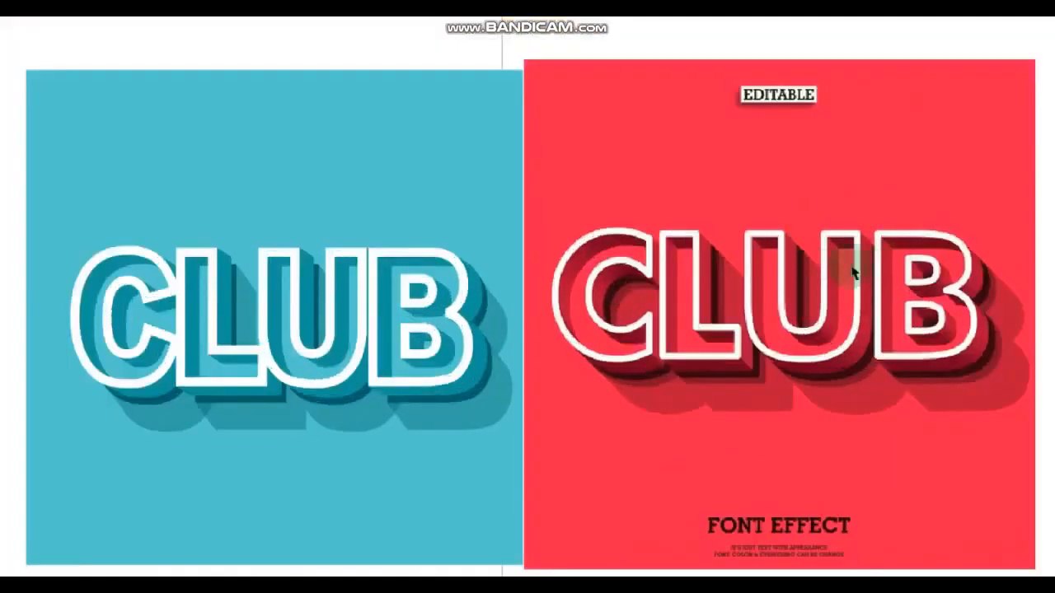
key("F9")
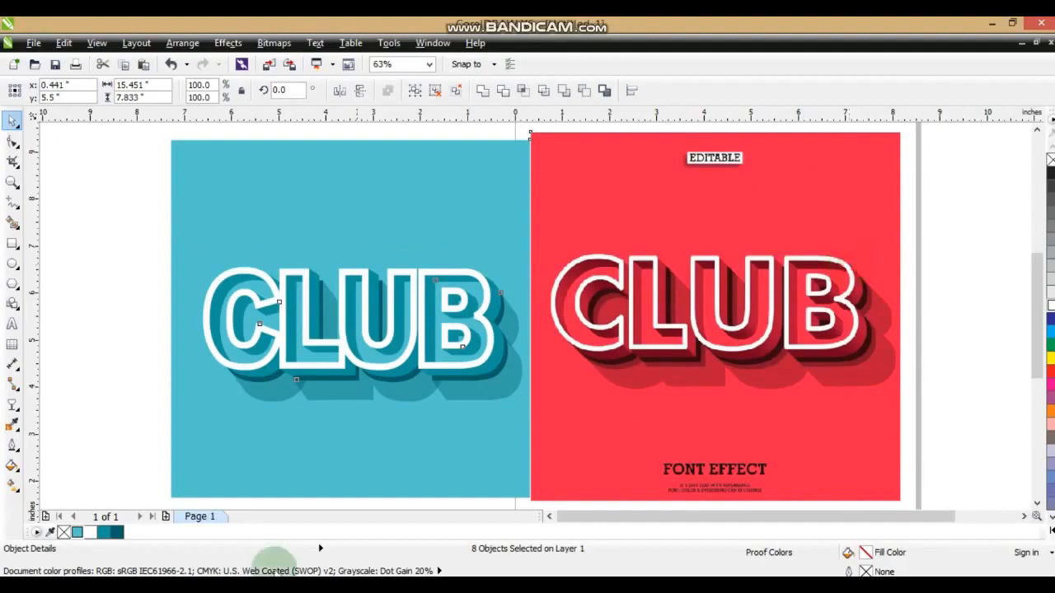